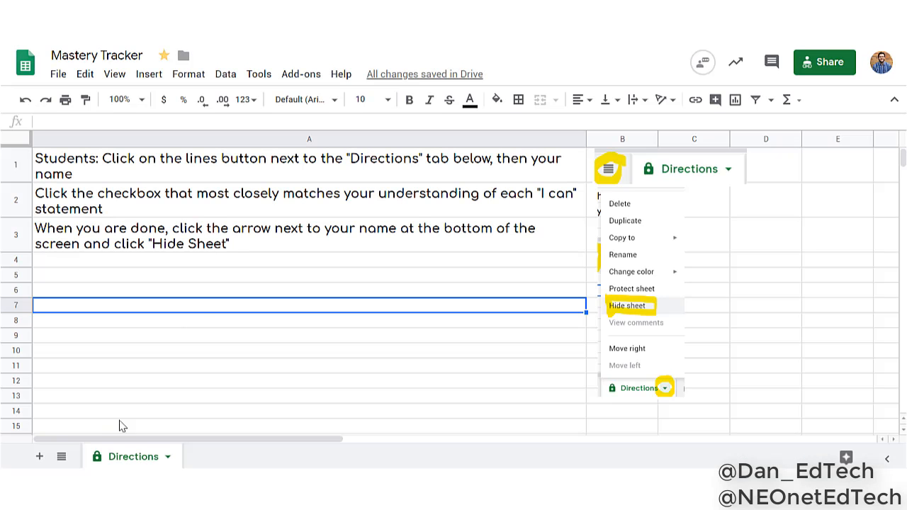
Open the first student's sheet and check Struggling for target 8, Progressing for target 9 and Mastered for target 10
click(62, 457)
click(93, 410)
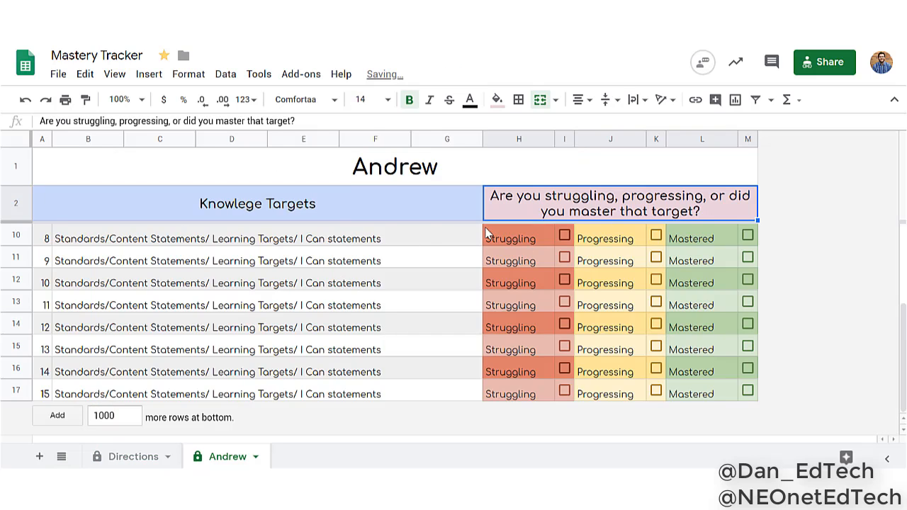
click(559, 234)
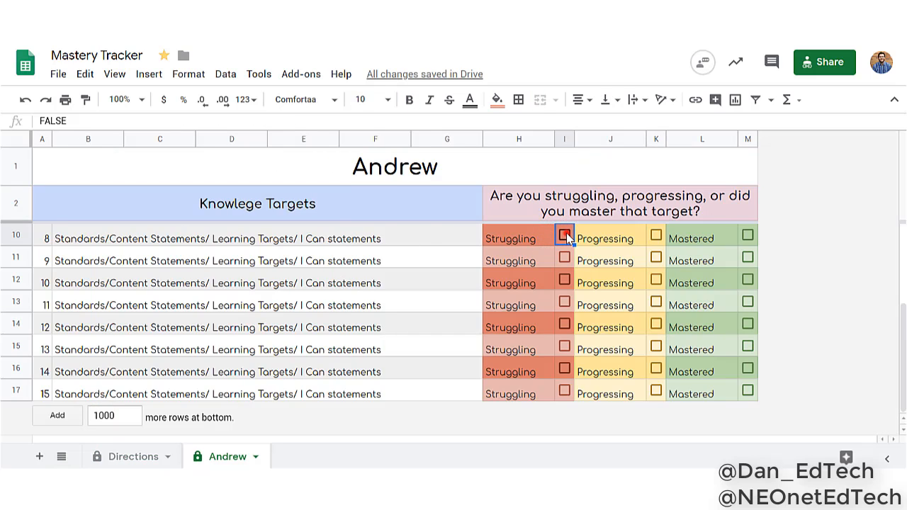
click(657, 258)
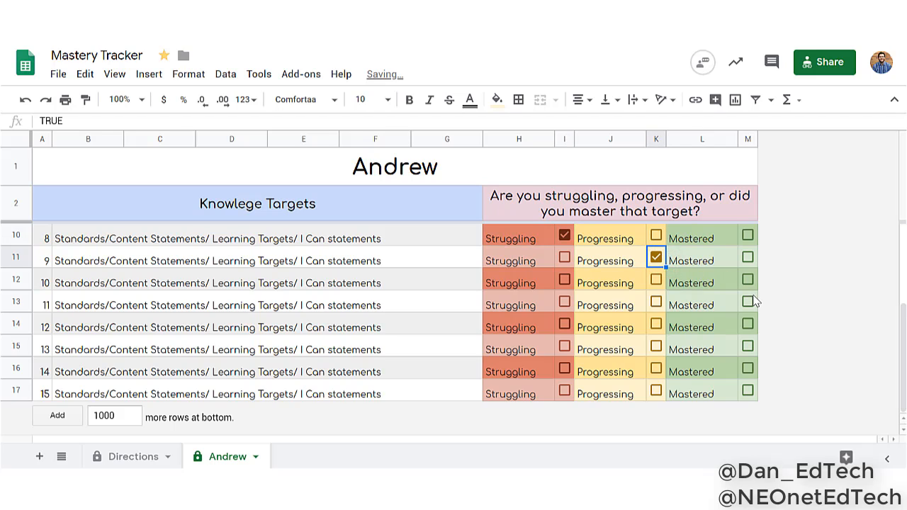
click(748, 279)
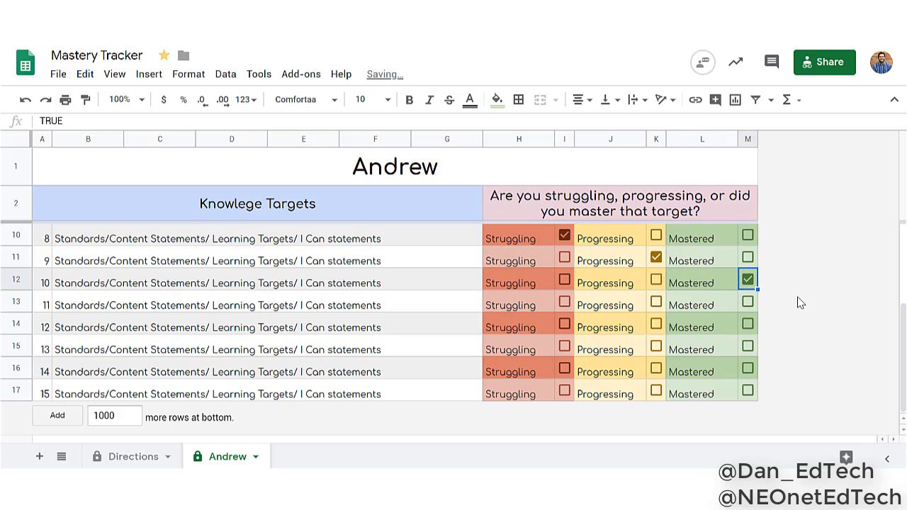
click(800, 316)
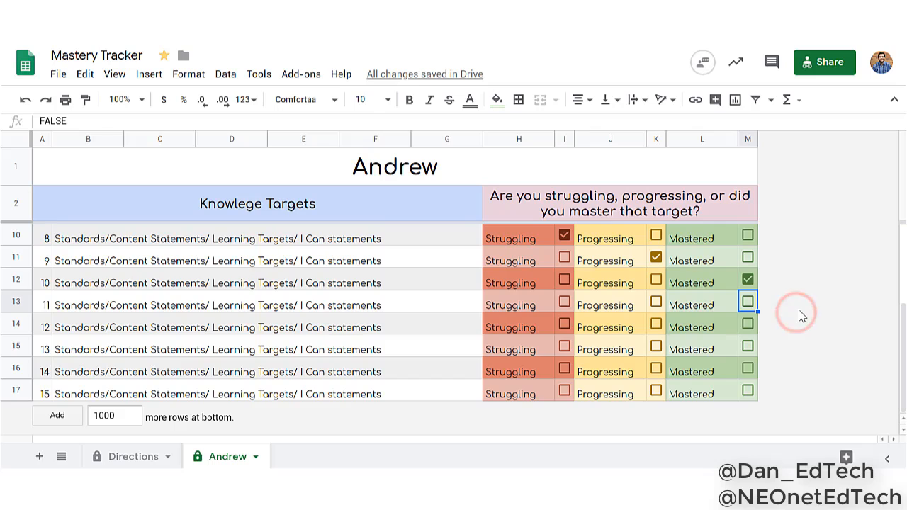
scroll(804, 316, up, 3)
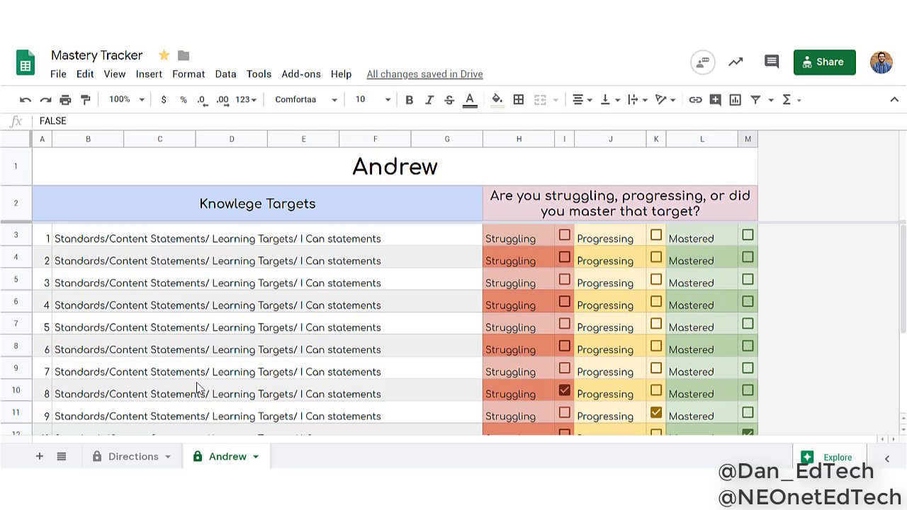
Review the row 1 instruction on the Directions sheet together with the list of all student sheets
click(135, 457)
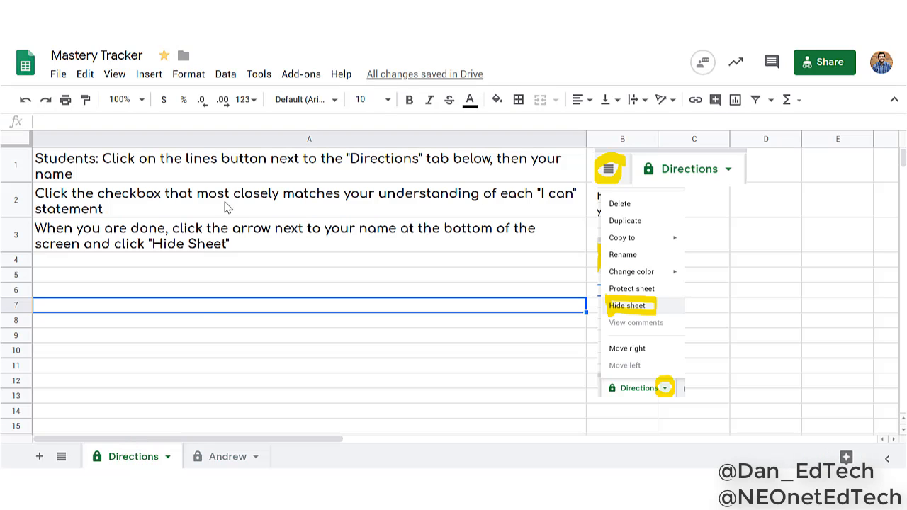
click(220, 163)
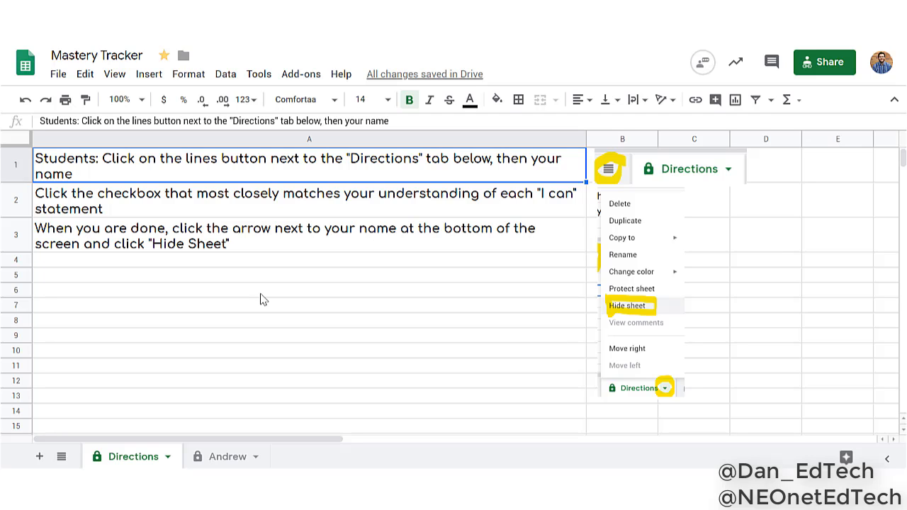
click(61, 456)
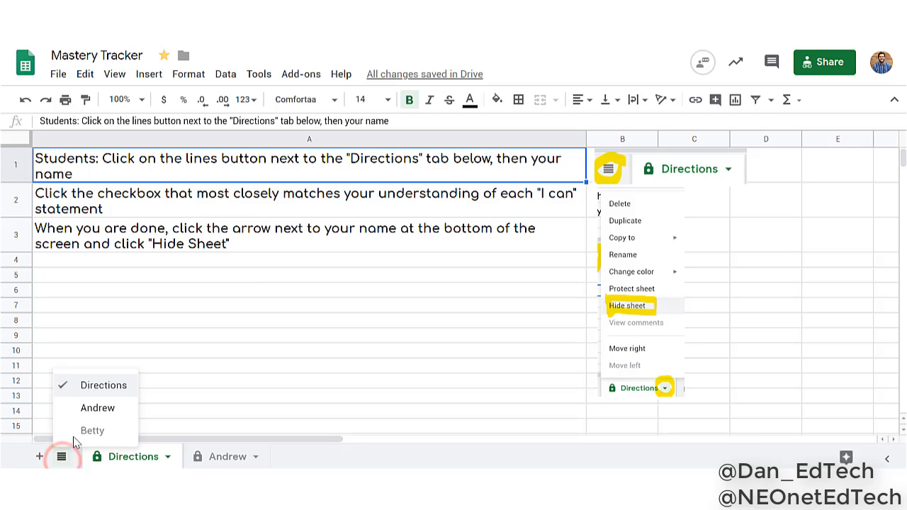
Review the row 2 checkbox instruction, and check Struggling for target 1 on the first student's sheet
click(210, 202)
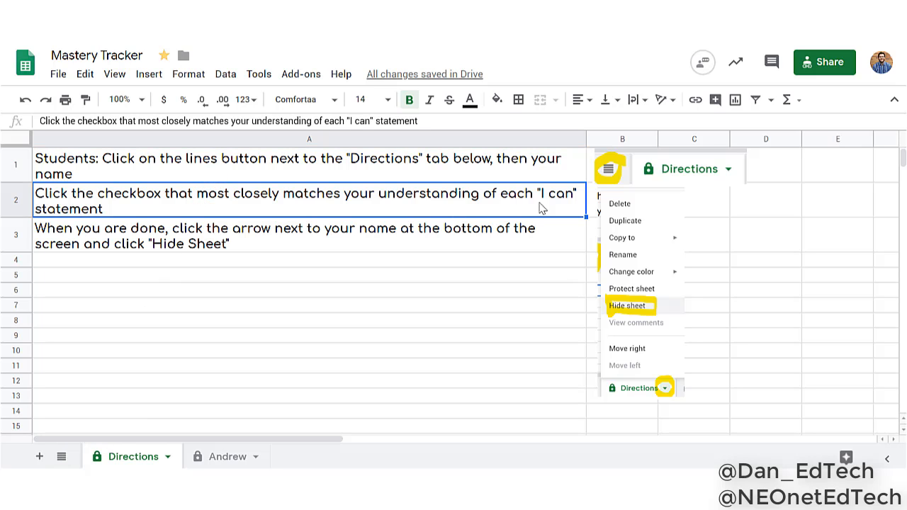
click(217, 457)
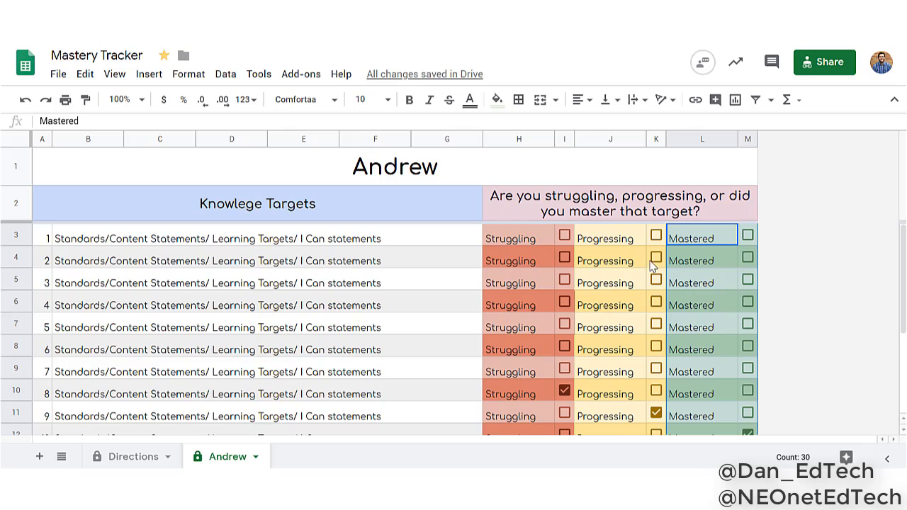
click(564, 235)
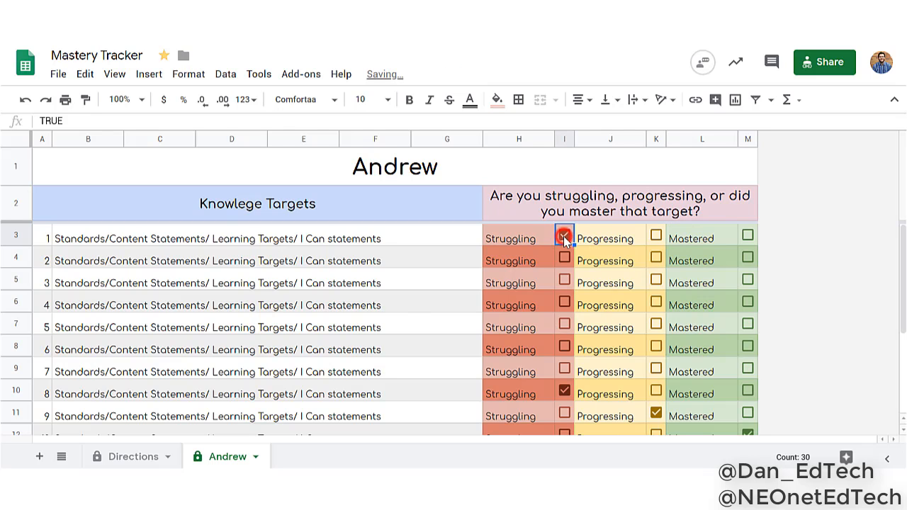
Review the row 3 instruction on the Directions sheet, and hide the first student's sheet
click(121, 457)
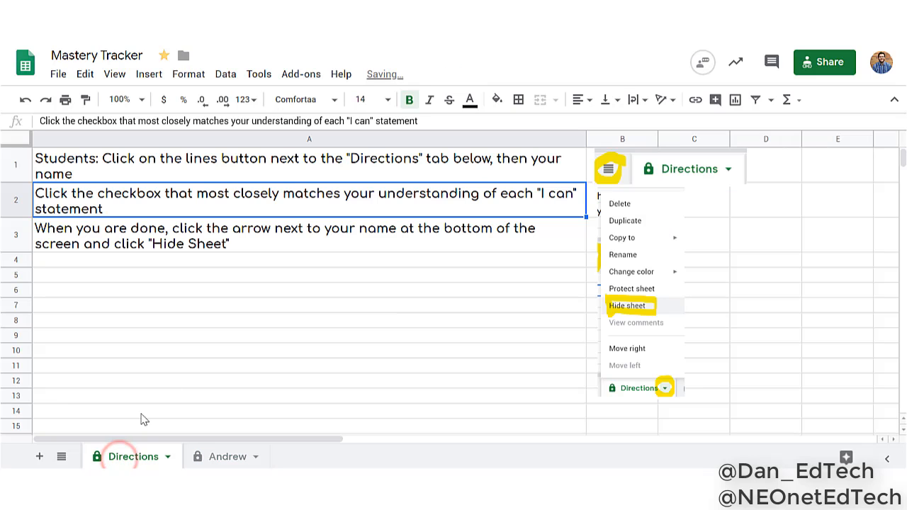
click(220, 228)
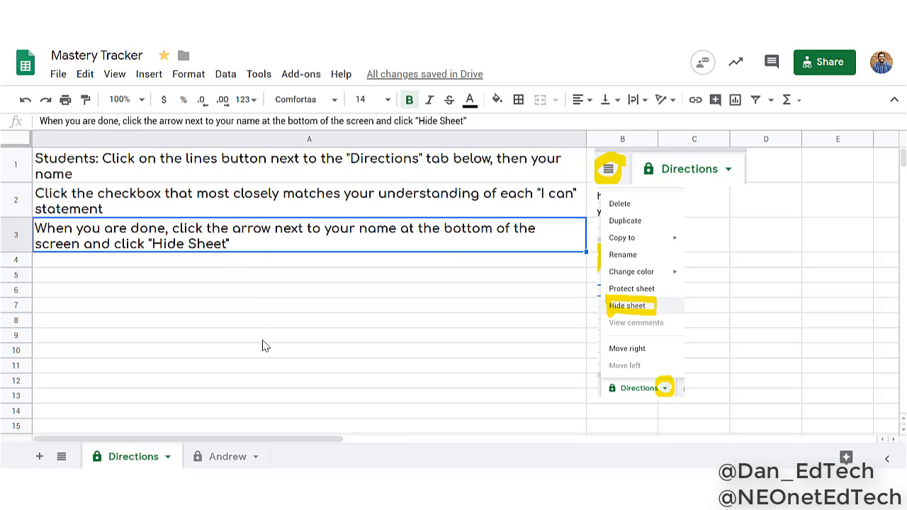
click(233, 458)
click(256, 458)
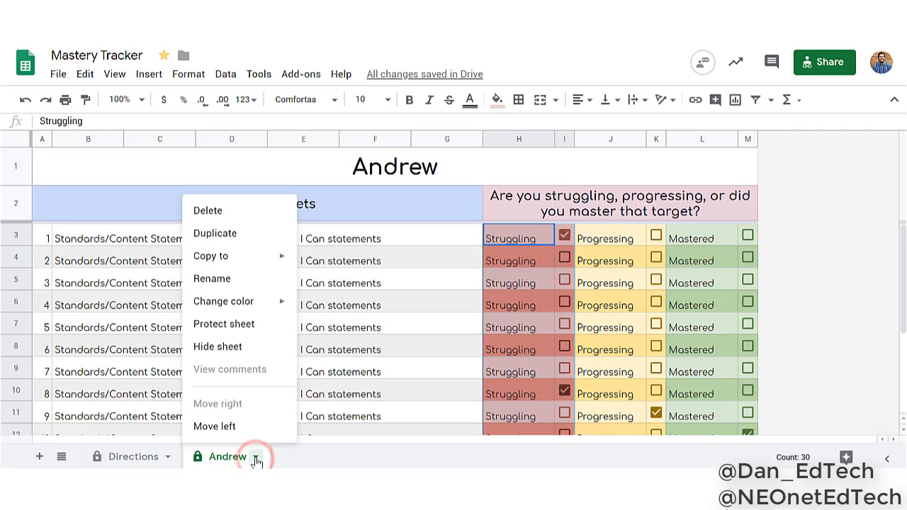
click(219, 349)
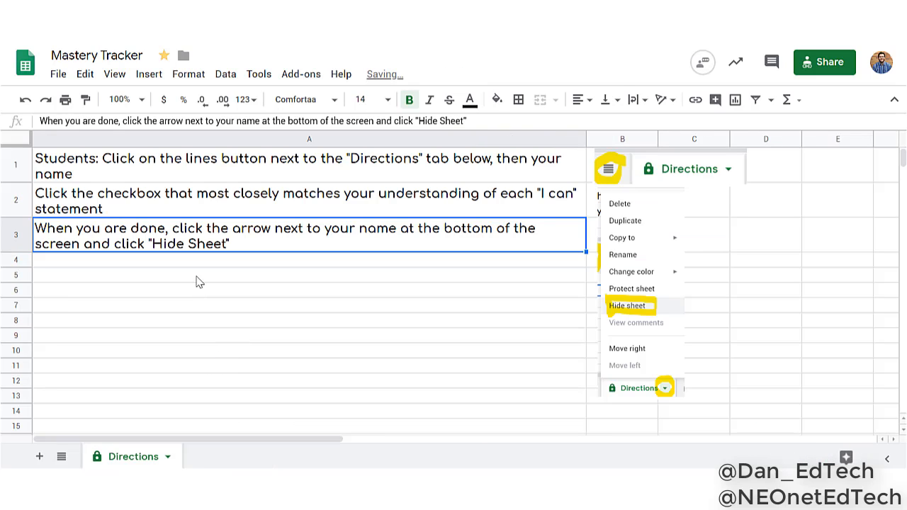
click(62, 457)
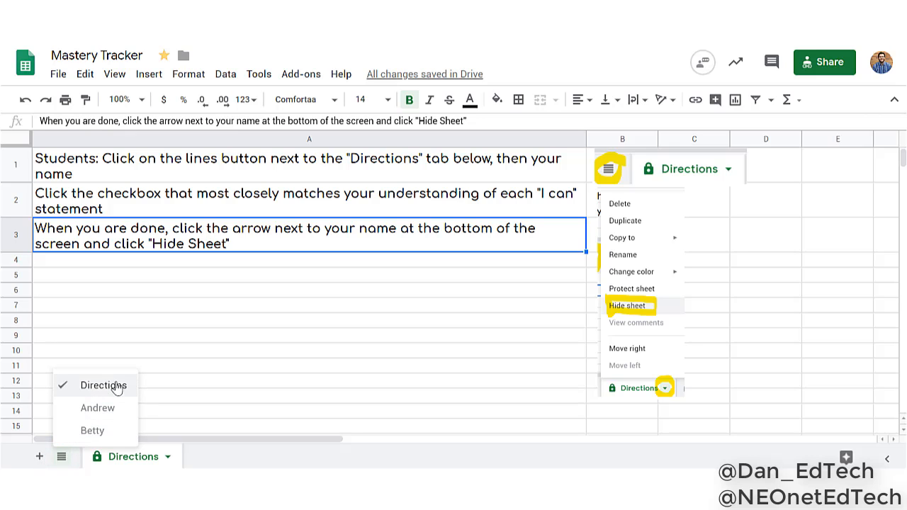
click(139, 263)
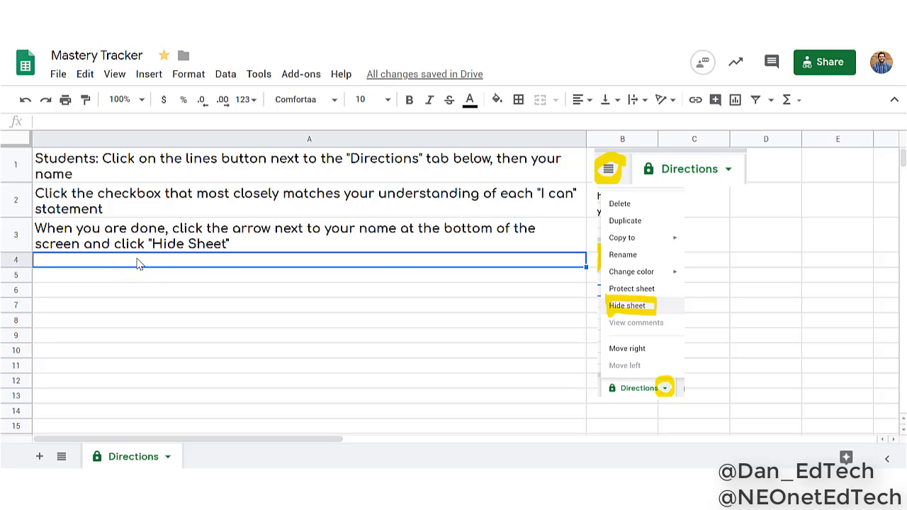
Set link sharing to "Anyone at NEOnet with the link can edit" and copy the spreadsheet link
click(830, 65)
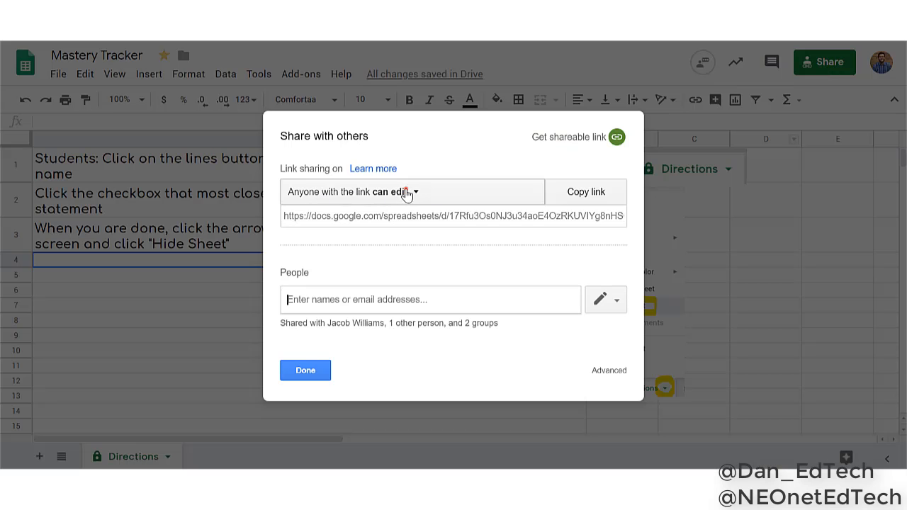
click(407, 195)
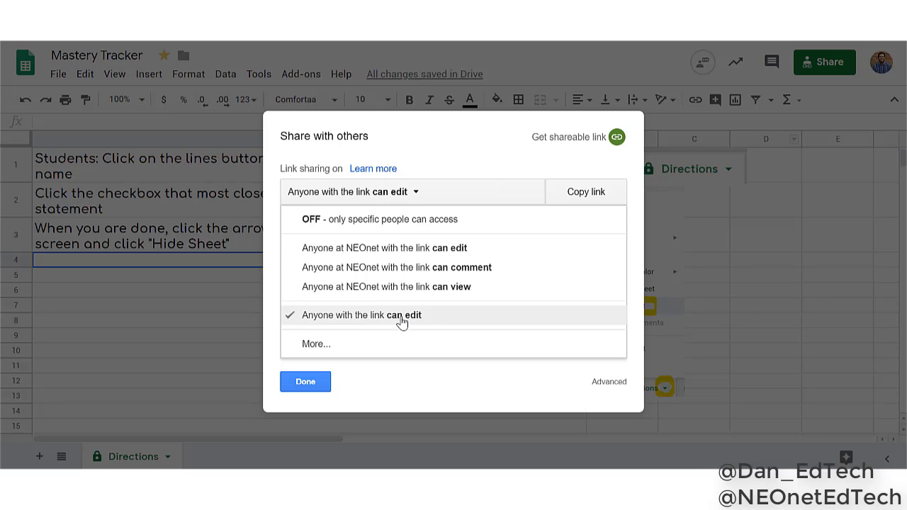
click(448, 248)
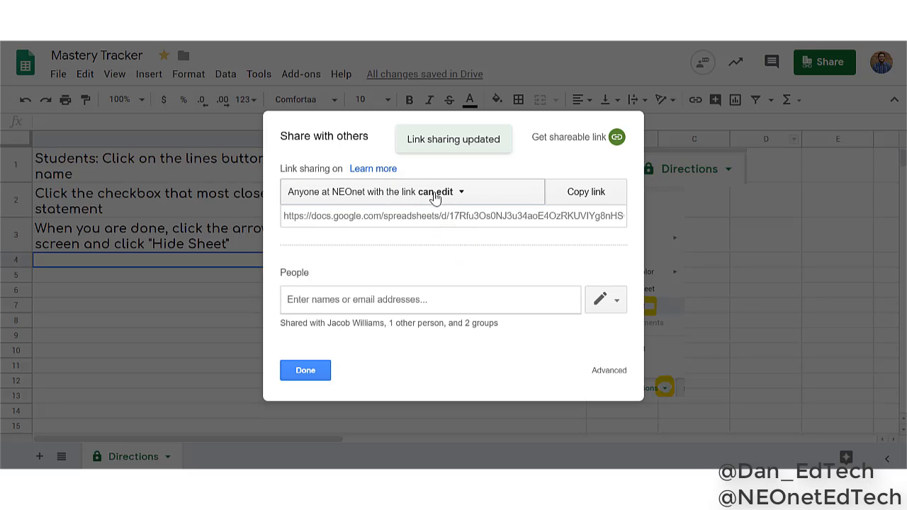
click(581, 197)
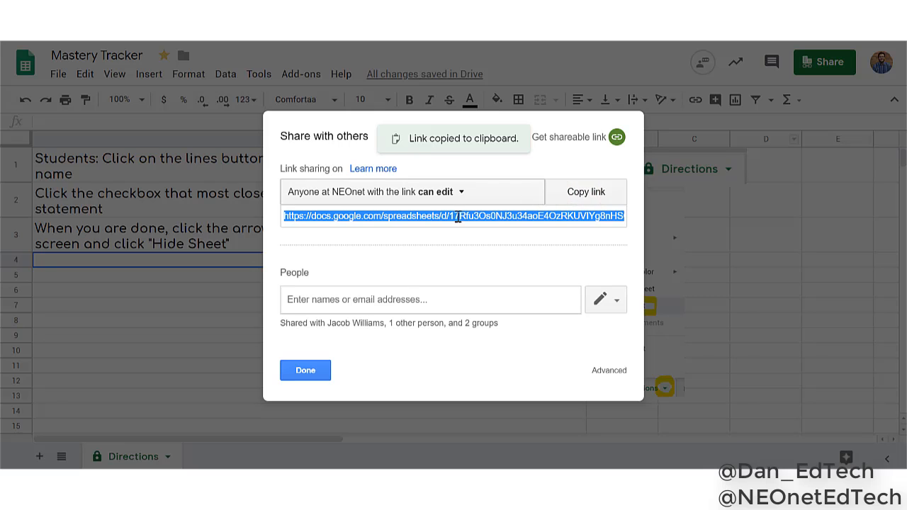
click(318, 374)
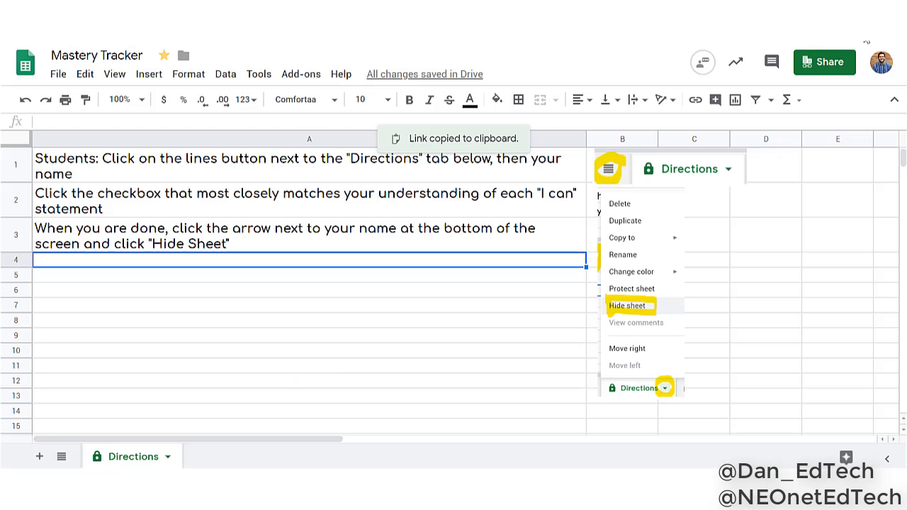
Switch to the first student's browser profile and open the copied spreadsheet link there
click(868, 41)
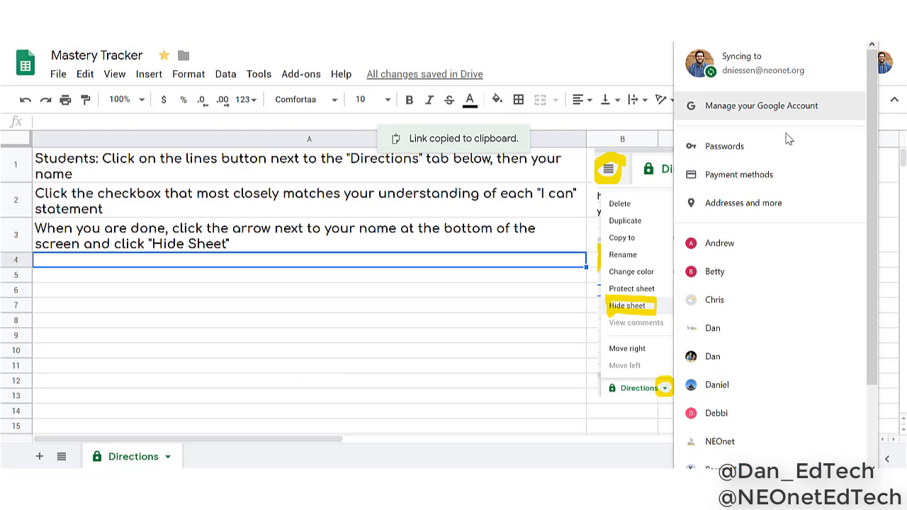
click(726, 248)
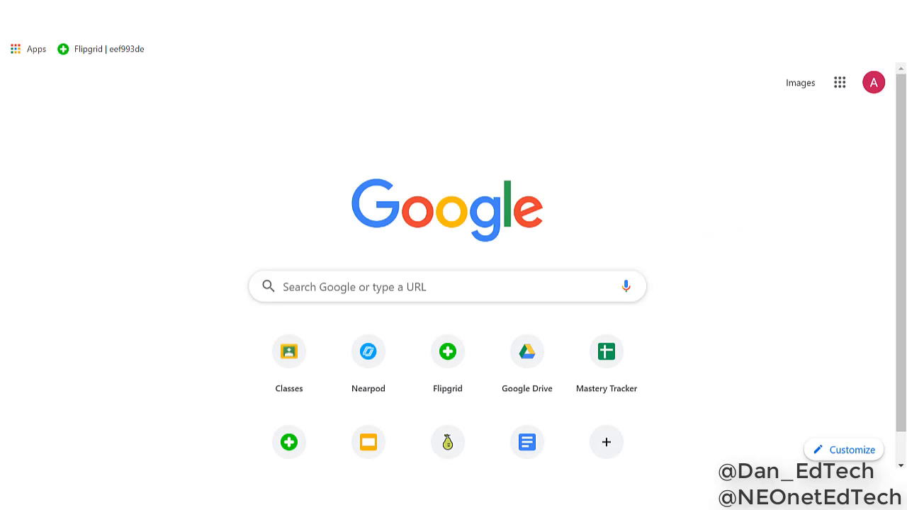
right_click(253, 27)
click(313, 139)
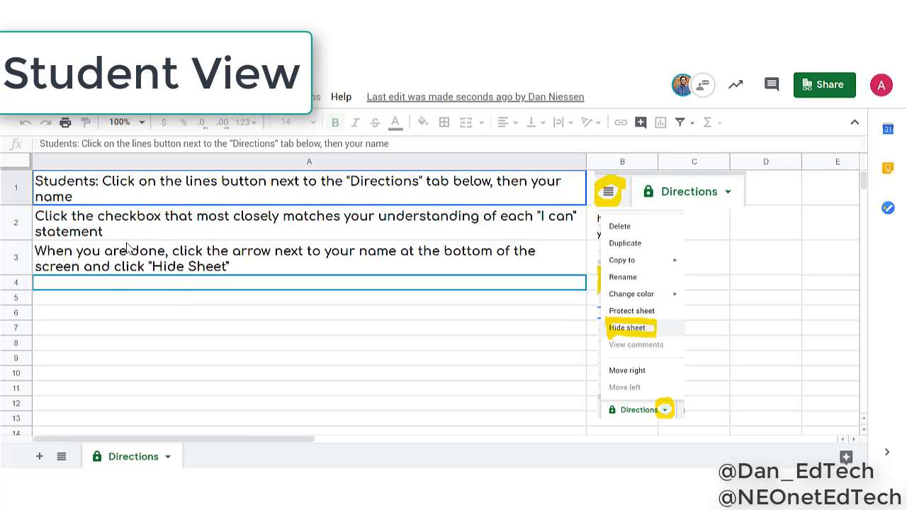
Open the first student's hidden sheet and check Struggling for targets 2 and 3, plus Progressing for target 3
click(61, 456)
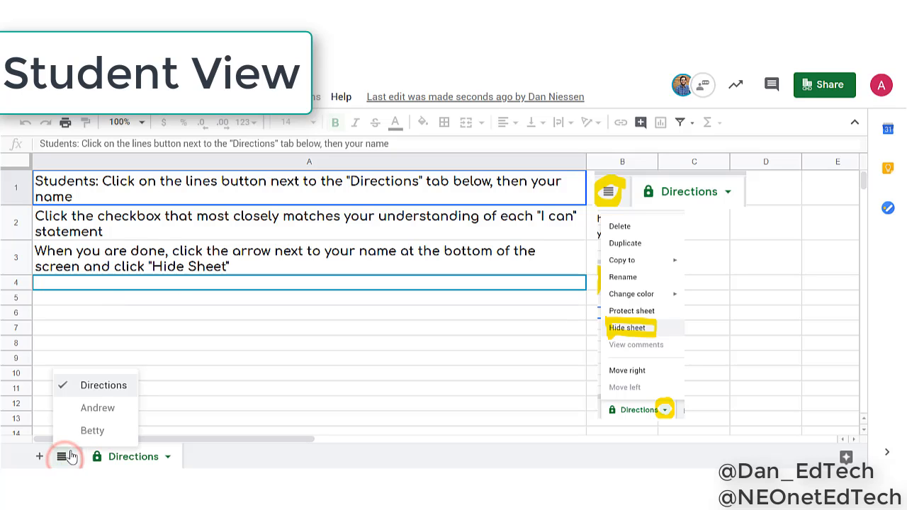
click(96, 409)
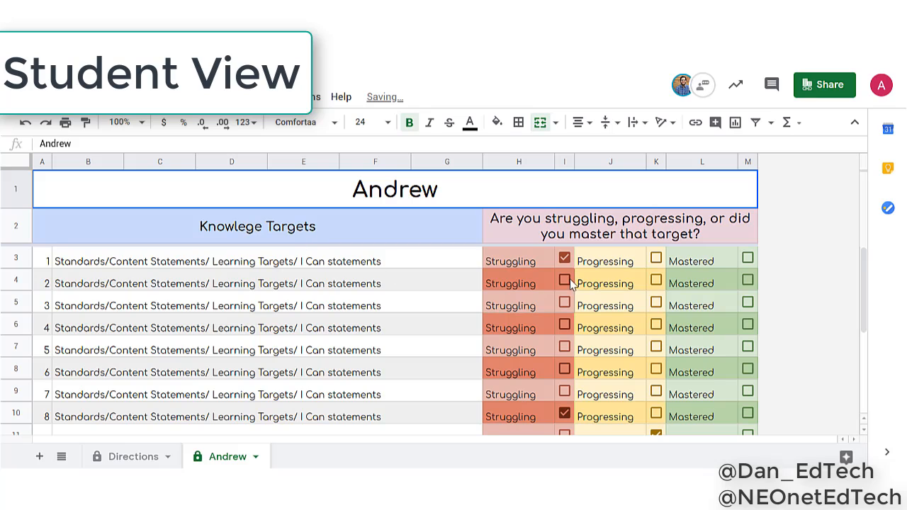
click(564, 280)
click(565, 302)
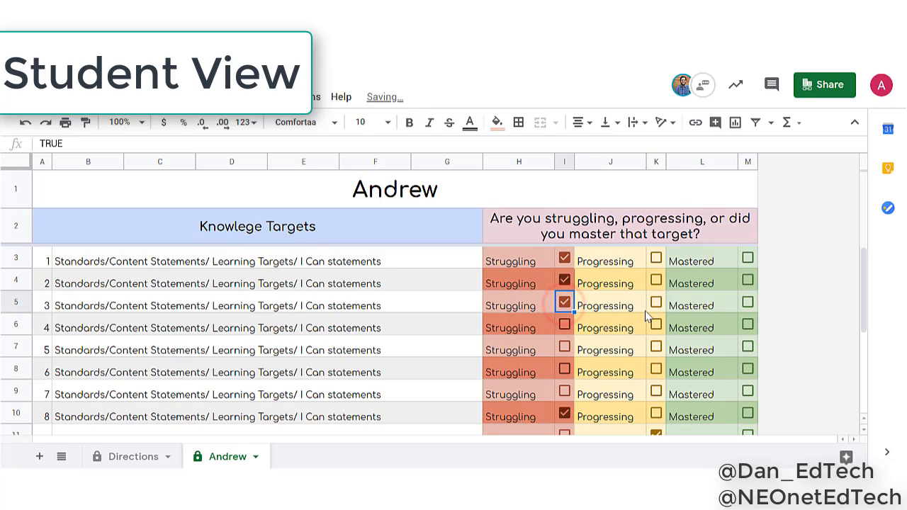
click(656, 305)
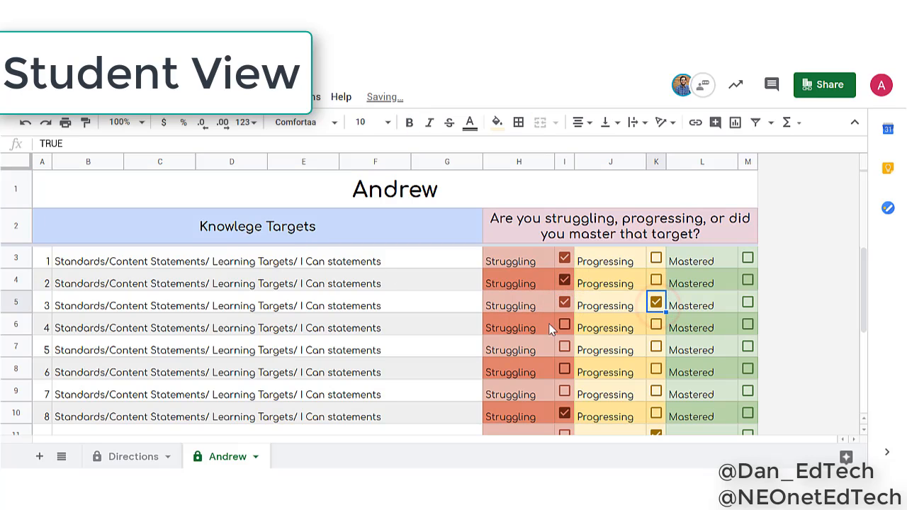
Try to open the second student's hidden sheet from the first student's account
click(64, 457)
click(92, 431)
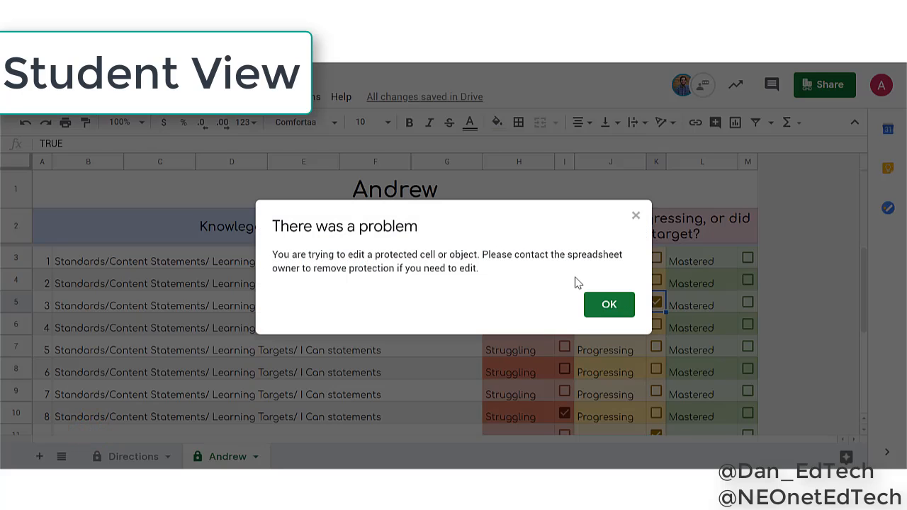
click(610, 304)
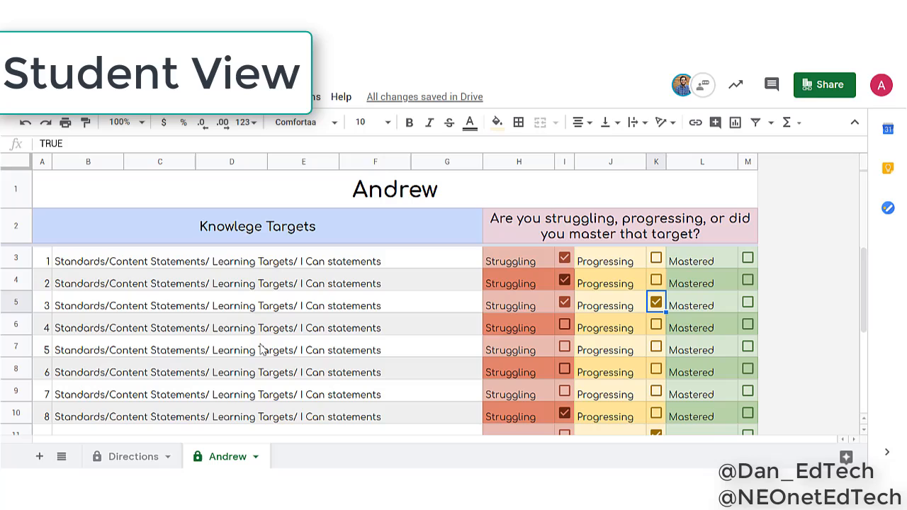
click(61, 457)
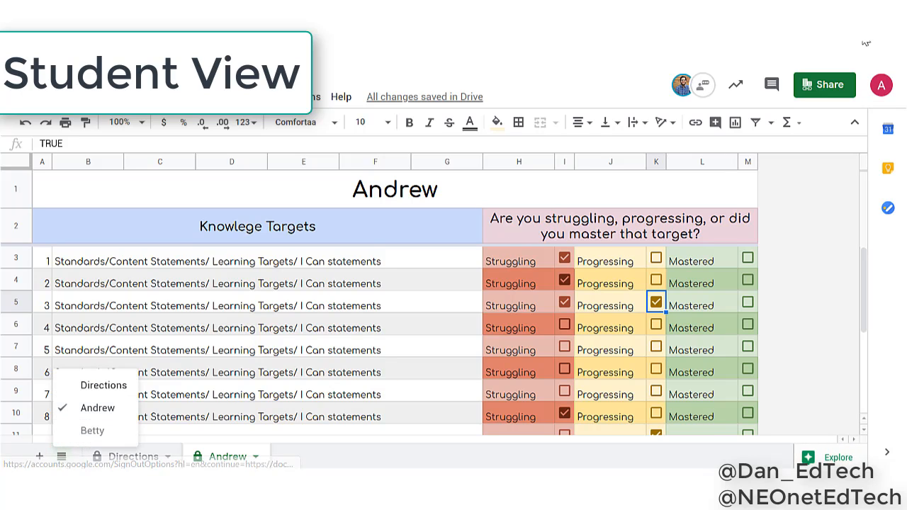
Switch to the second student's browser profile and open the copied spreadsheet link there
click(865, 44)
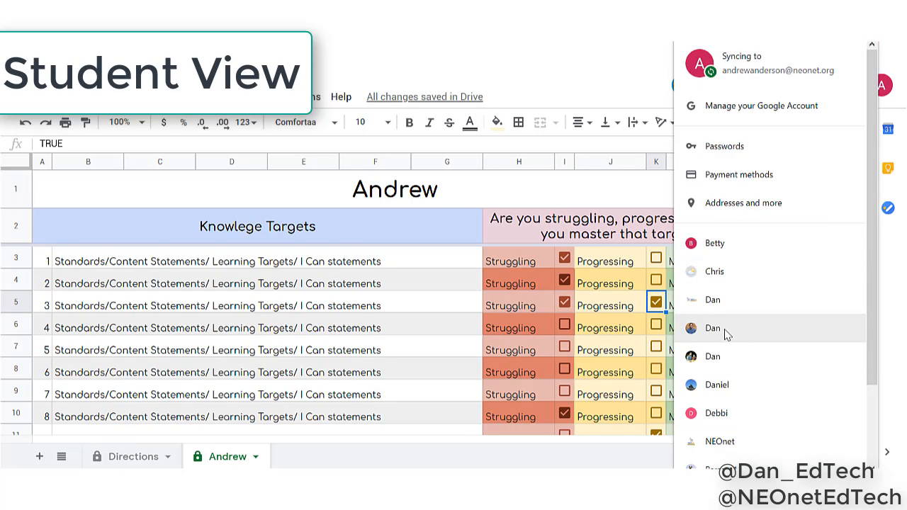
click(731, 242)
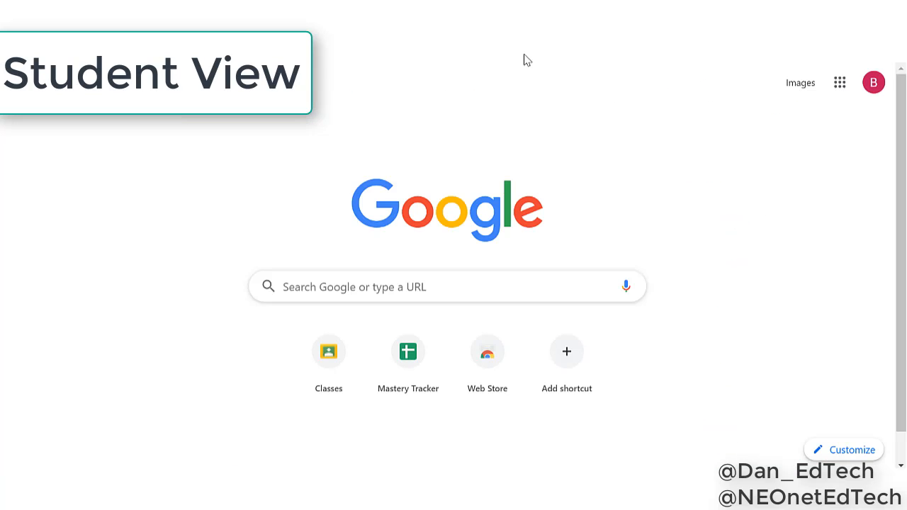
right_click(176, 41)
click(224, 128)
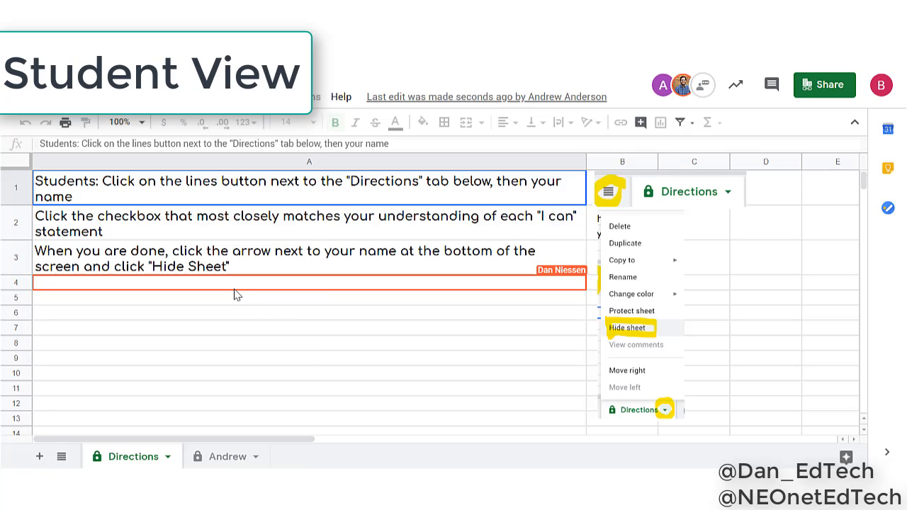
Try to check Struggling for target 4 and Progressing for targets 1 and 4 on the first student's sheet from the second student's account
click(213, 458)
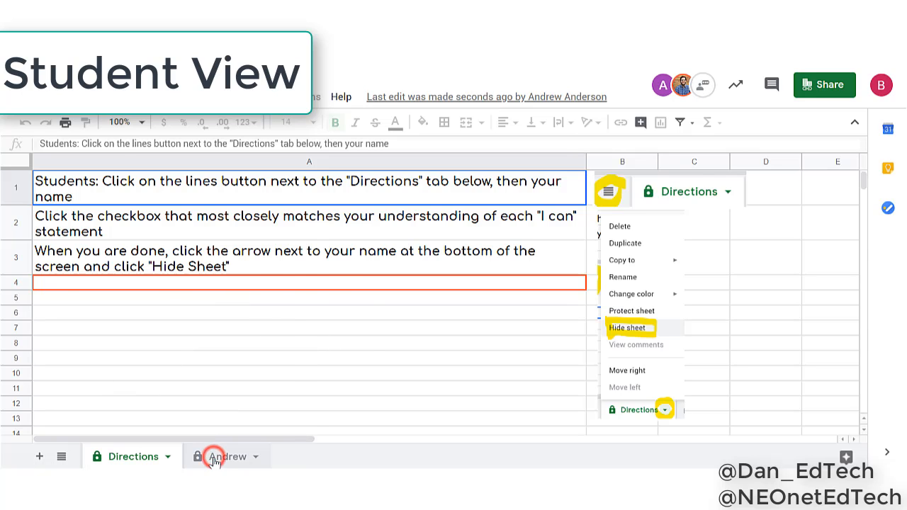
click(563, 324)
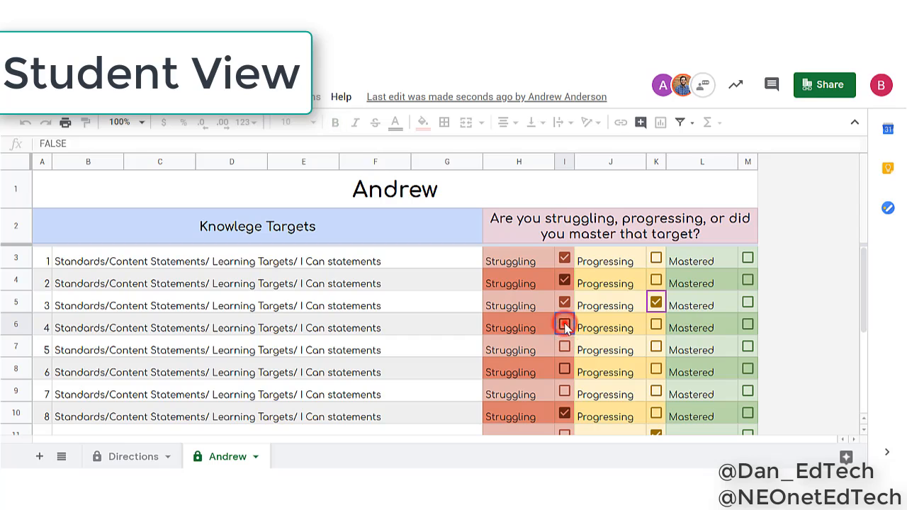
click(665, 330)
click(634, 319)
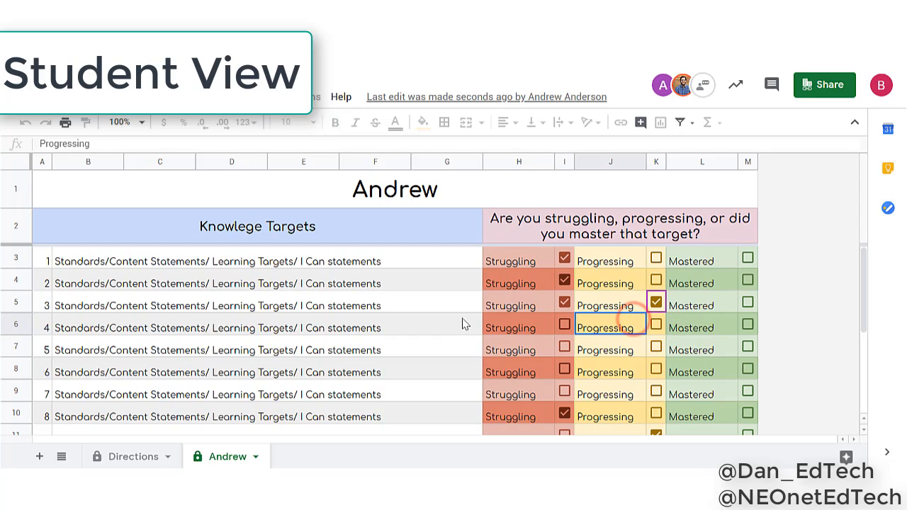
click(340, 301)
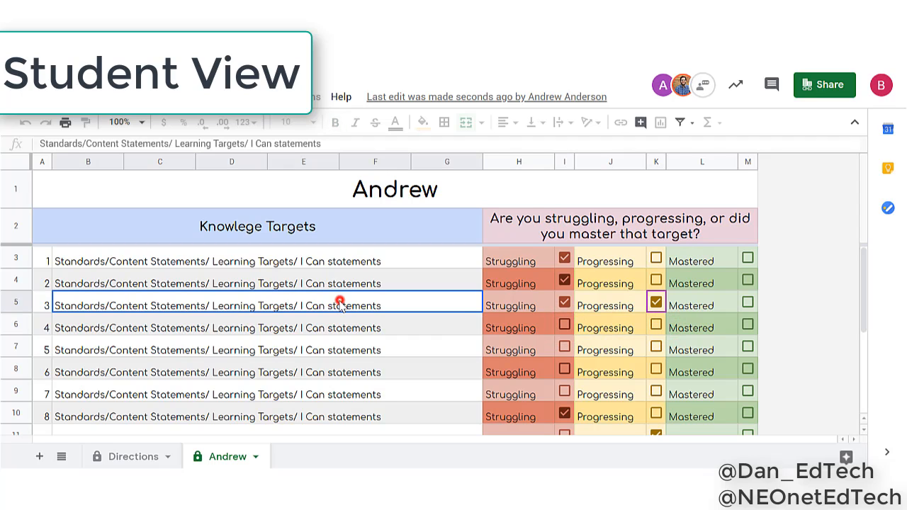
click(608, 264)
click(656, 258)
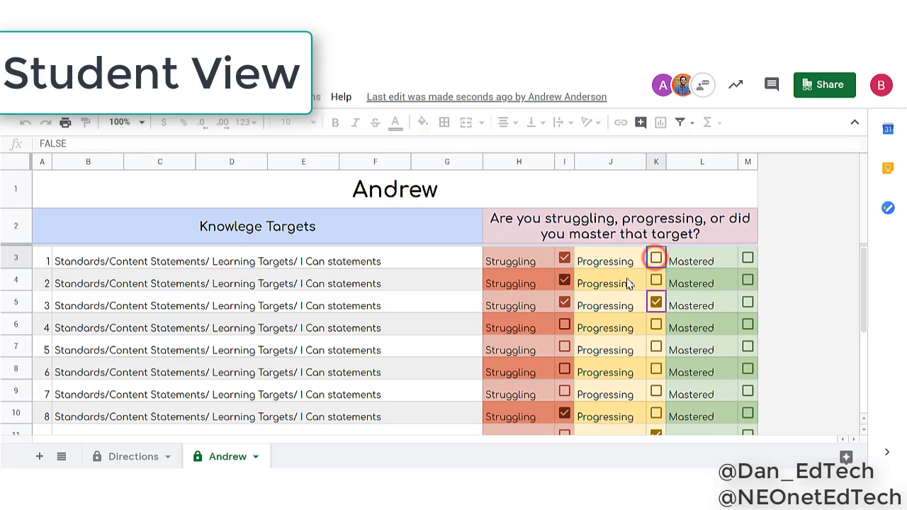
Open the second student's hidden sheet and check Struggling for targets 1 and 11, plus Progressing for targets 11 and 12
click(62, 456)
click(86, 430)
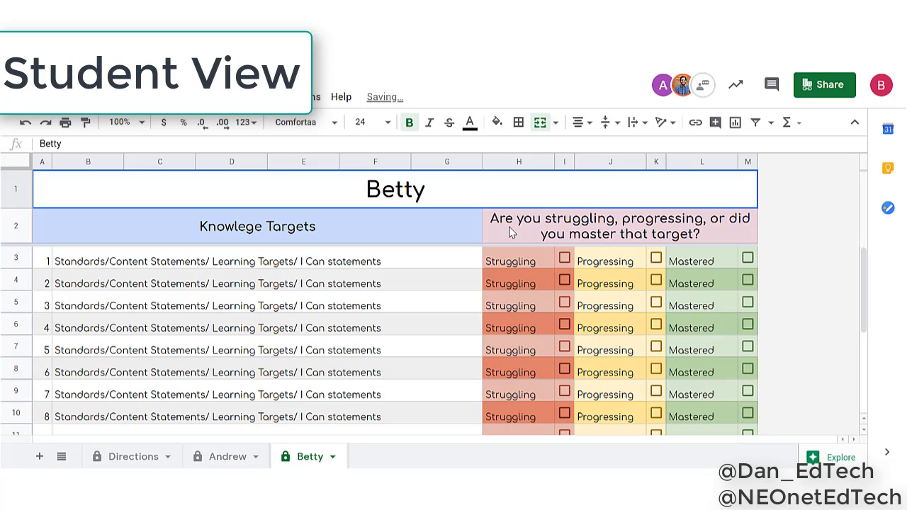
scroll(545, 273, down, 3)
click(547, 301)
click(564, 303)
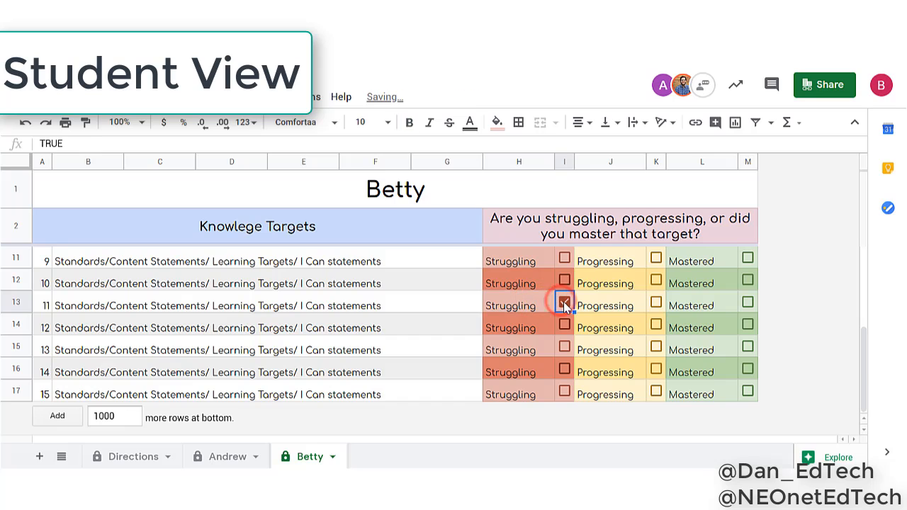
click(657, 302)
click(656, 325)
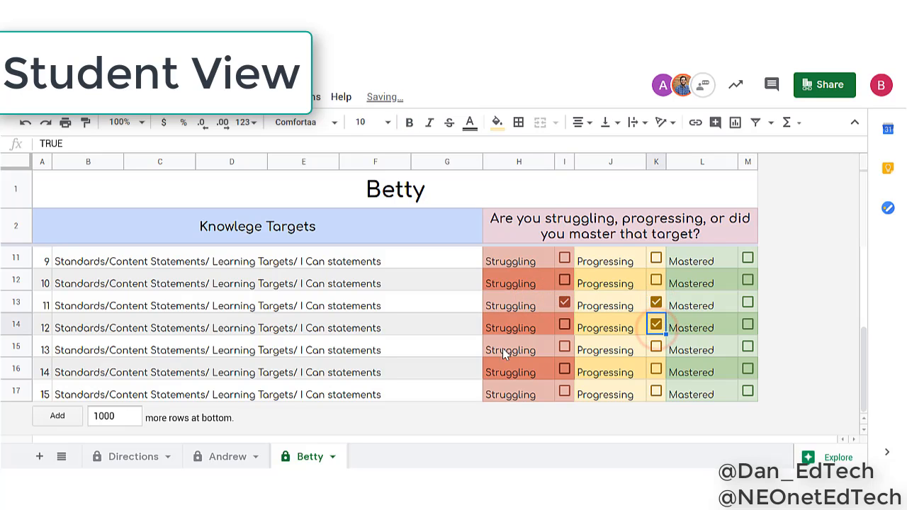
scroll(494, 309, up, 3)
click(564, 258)
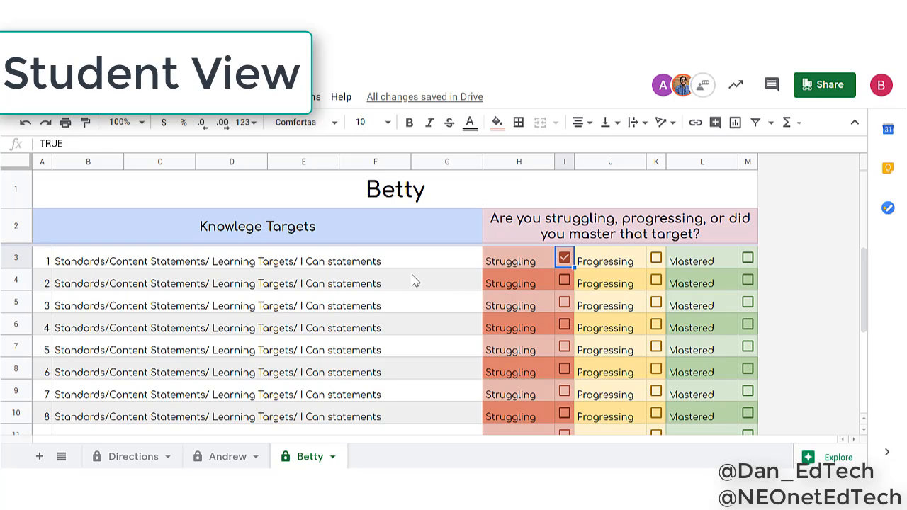
Hide the second student's sheet, and try to hide the first student's sheet from the same account
click(334, 457)
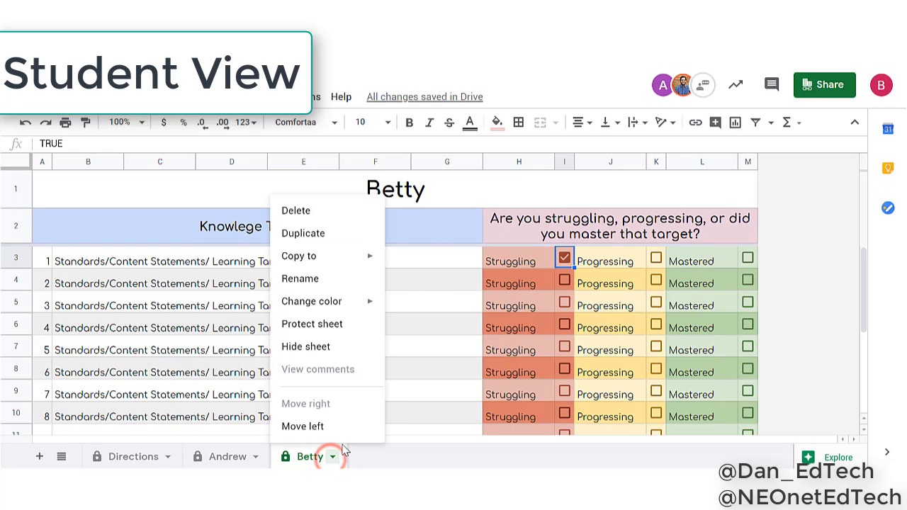
click(333, 348)
click(256, 457)
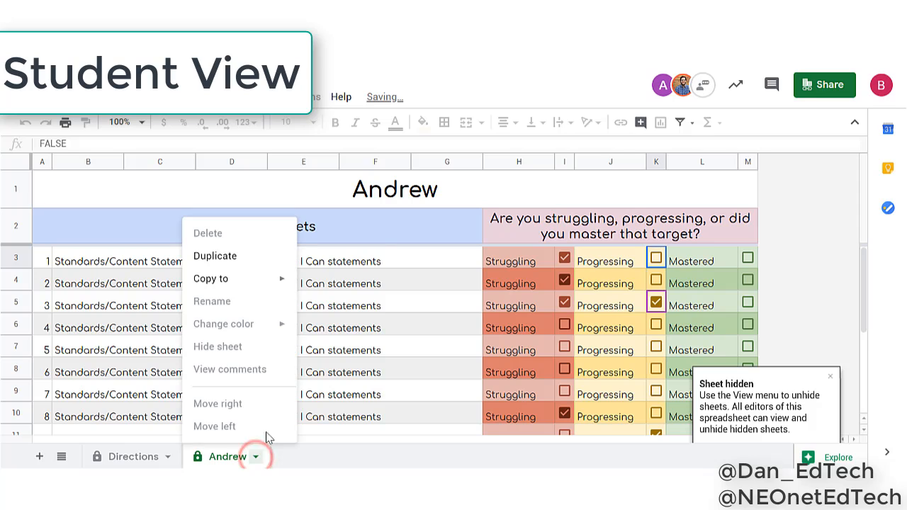
click(240, 347)
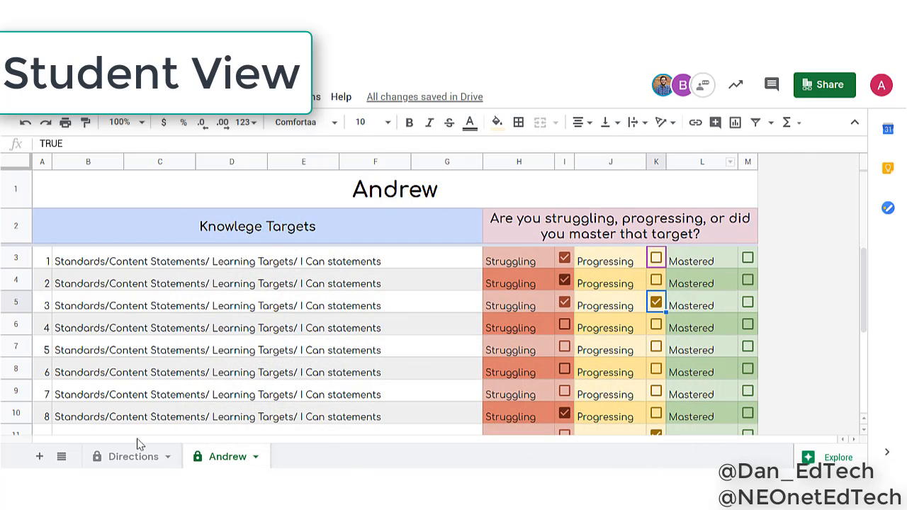
click(437, 188)
scroll(489, 319, down, 3)
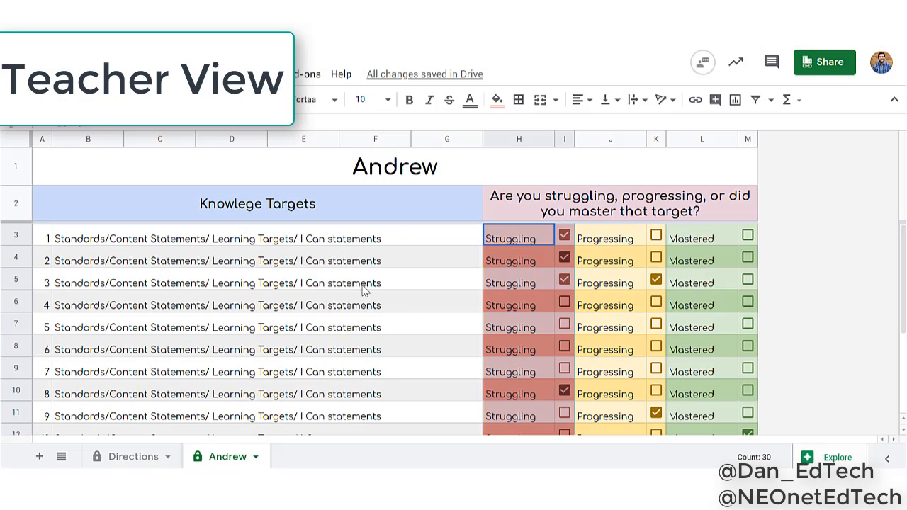
Duplicate the first student's sheet and enter the third student's first name as both its title cell and sheet name
click(255, 457)
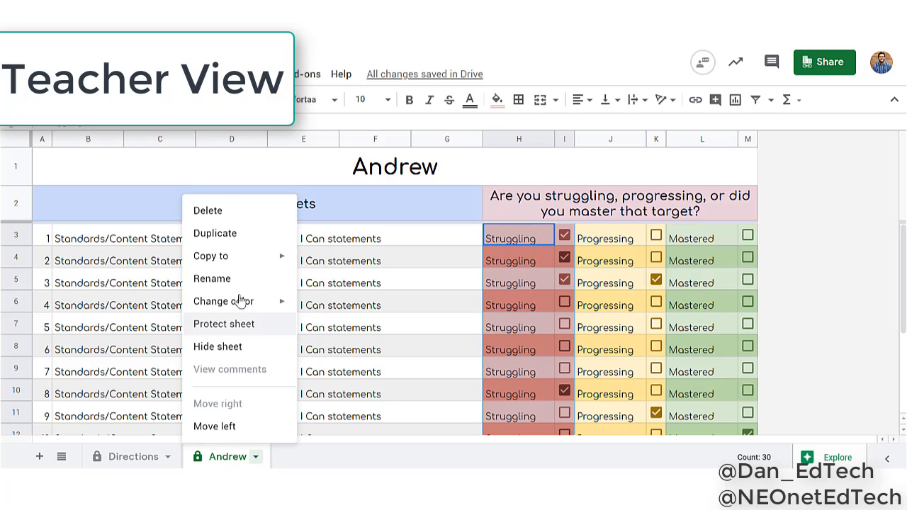
click(222, 236)
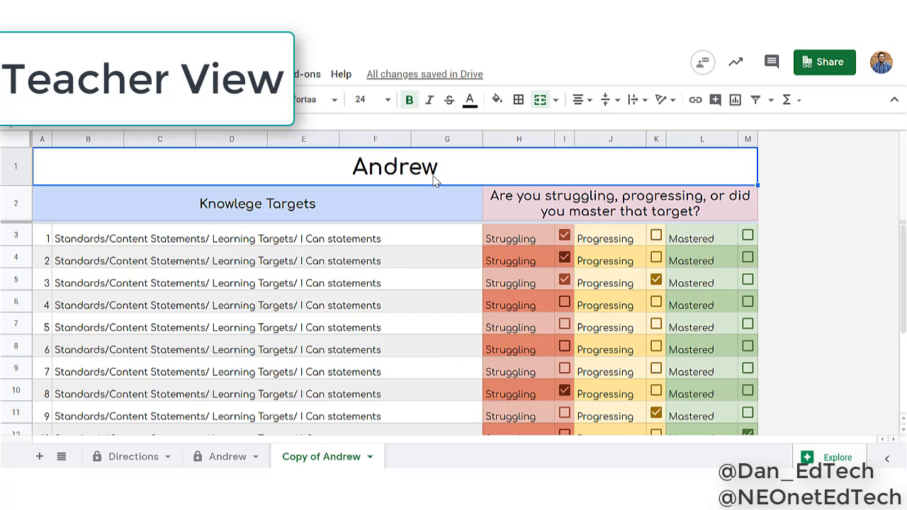
text(Chris)
key(Return)
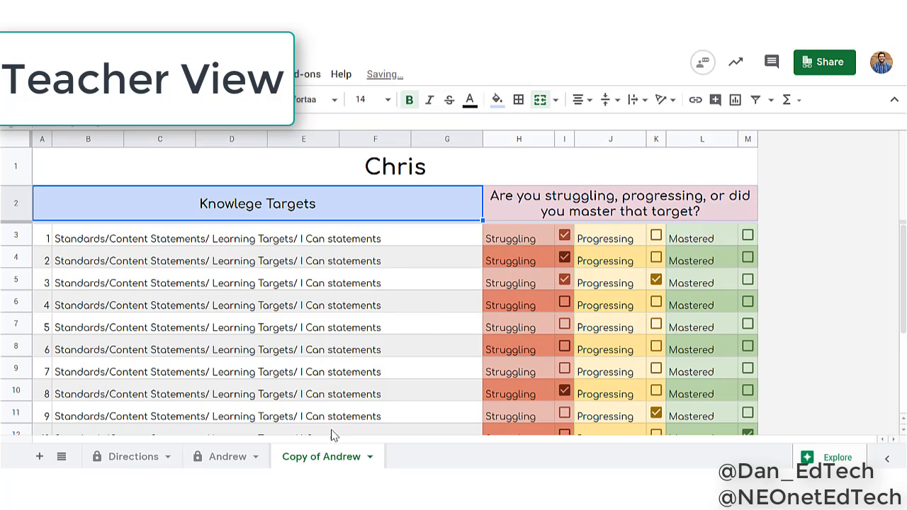
double_click(325, 460)
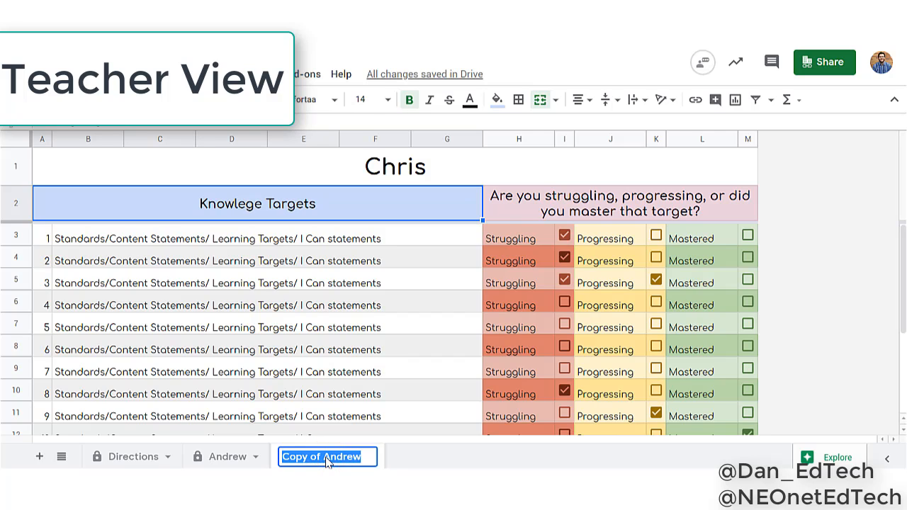
text(Chris)
key(Return)
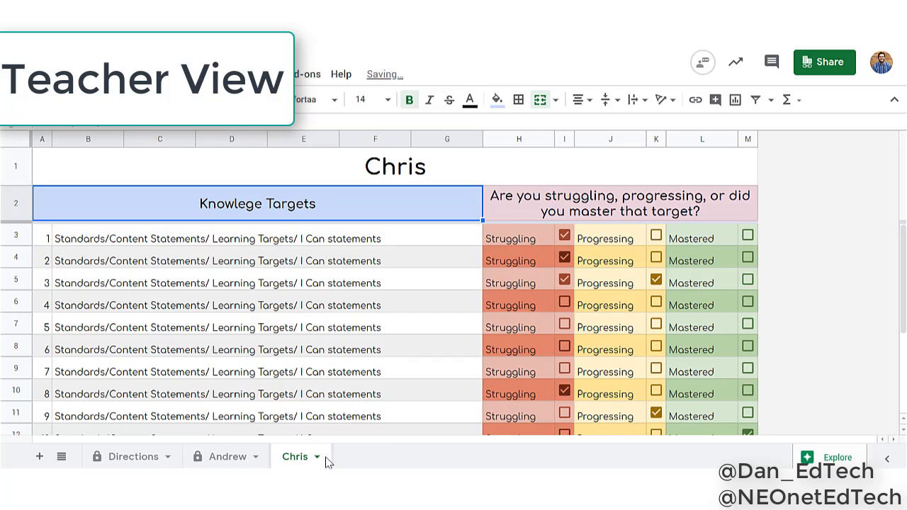
Protect the third student's sheet, restricting who can edit it to a custom selection of people
click(321, 459)
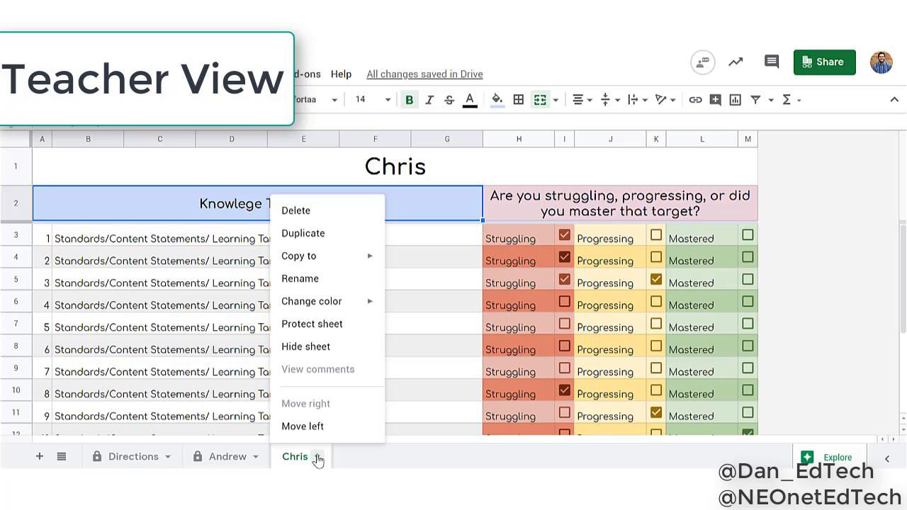
click(313, 326)
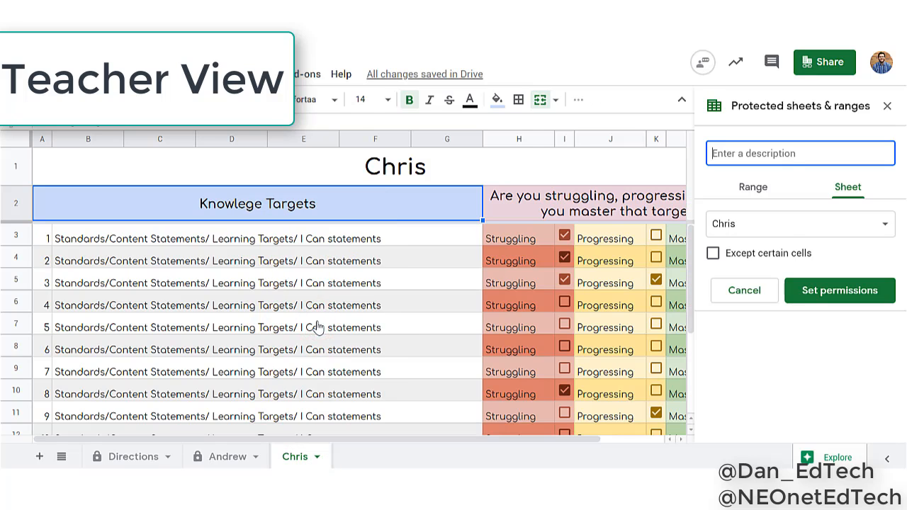
click(840, 293)
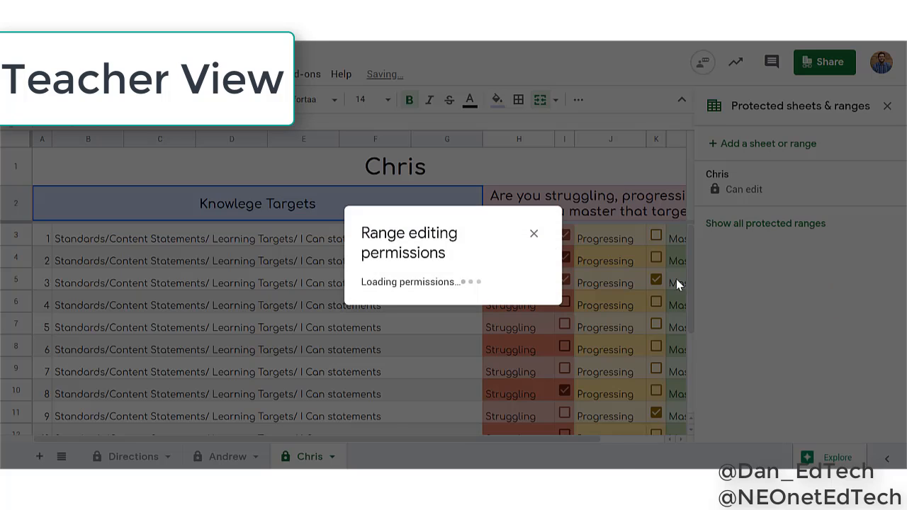
click(586, 187)
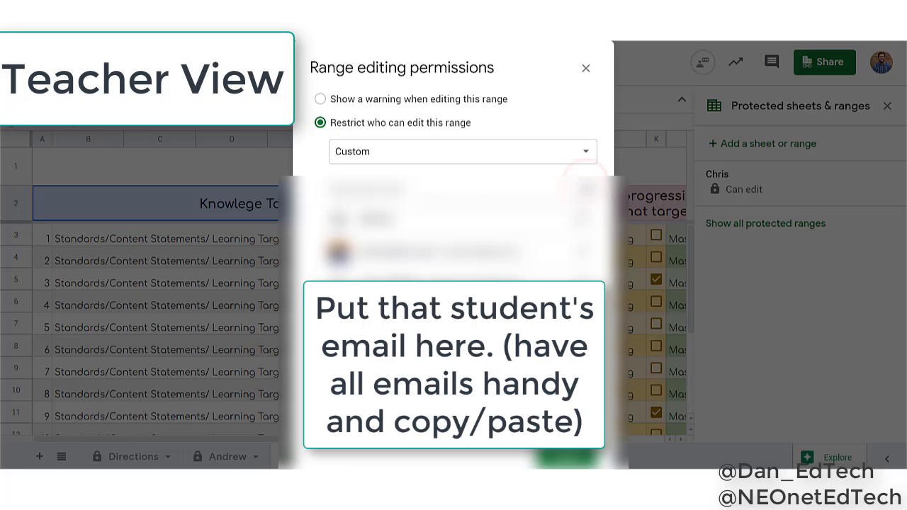
click(587, 187)
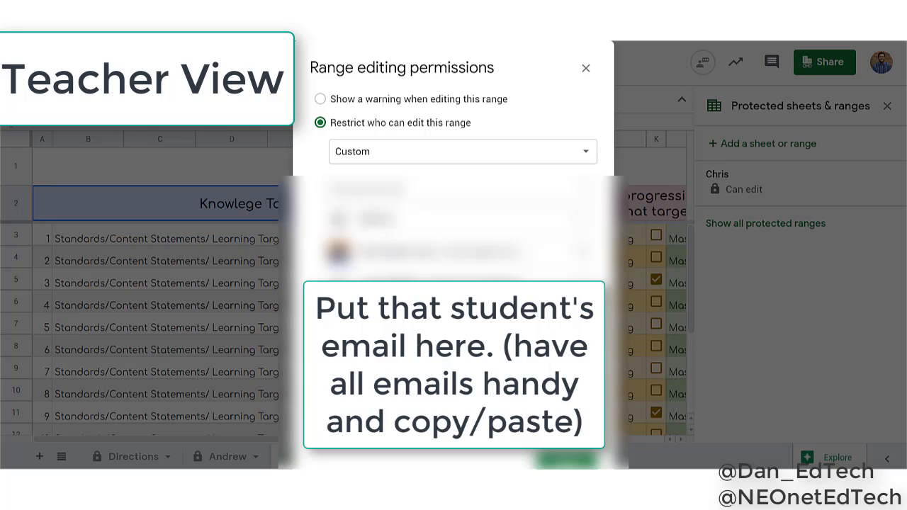
click(575, 462)
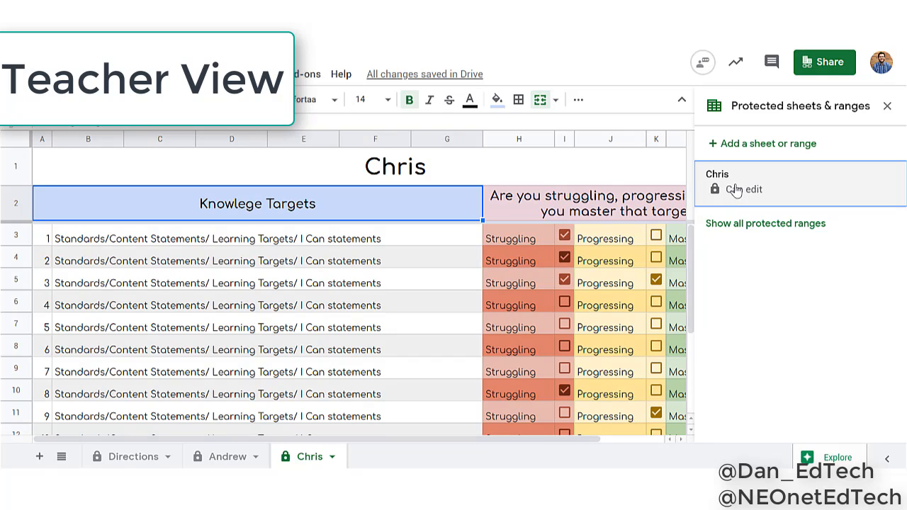
click(889, 105)
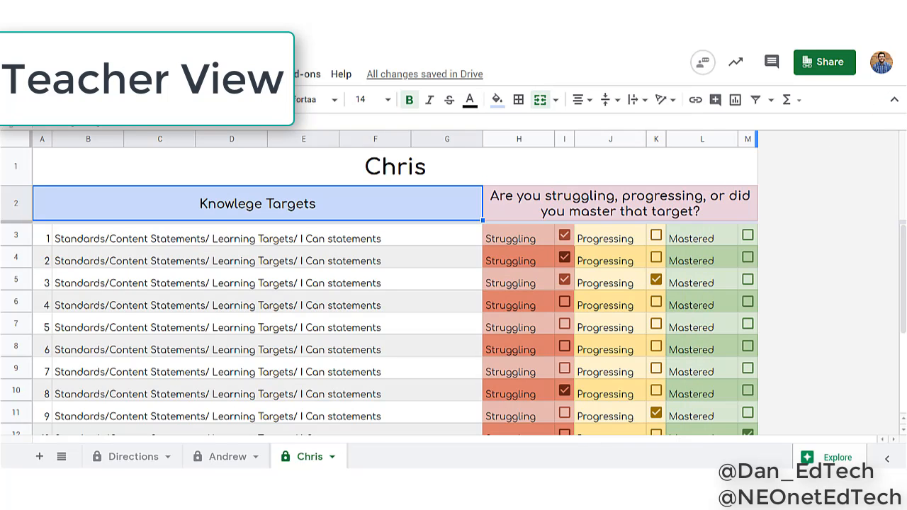
Switch to the second student's browser profile and reopen the copied spreadsheet link there
click(881, 61)
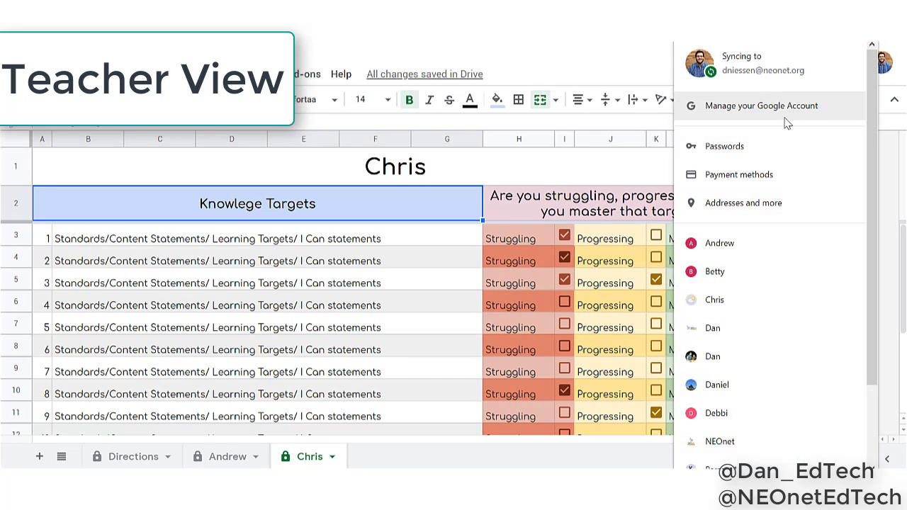
click(716, 274)
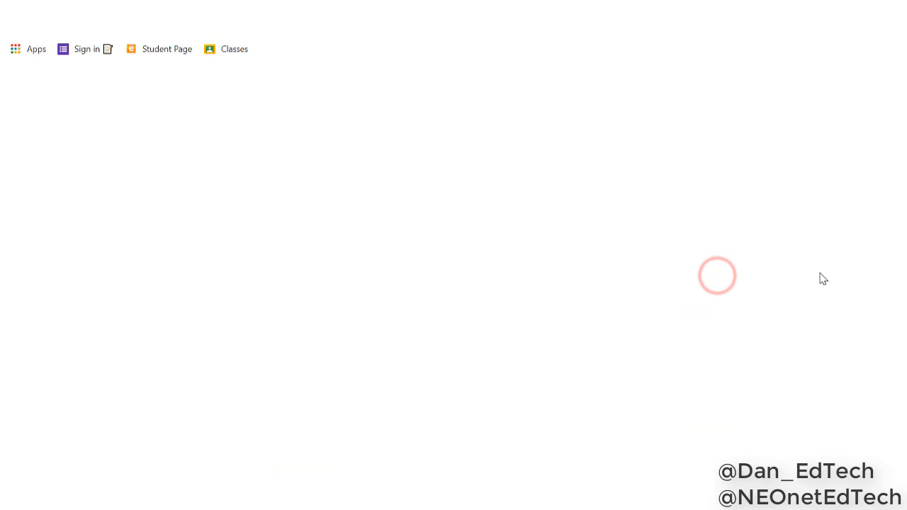
right_click(278, 91)
click(277, 137)
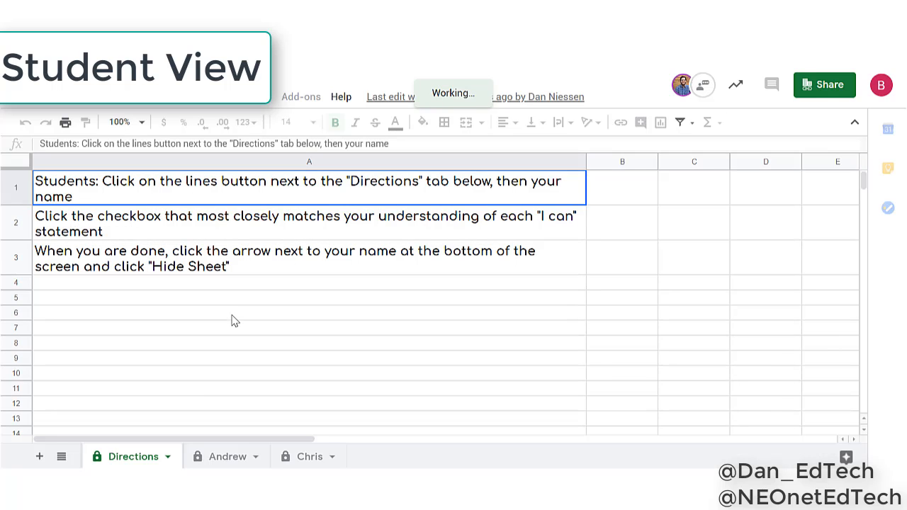
Open the third student's sheet from the second student's account and try to check Struggling and Progressing boxes for targets 4 to 6
click(310, 458)
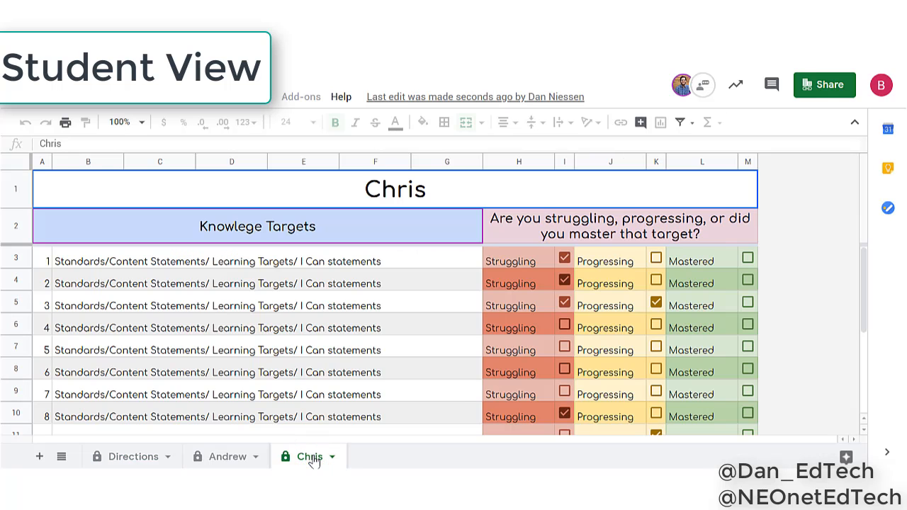
click(656, 329)
click(660, 348)
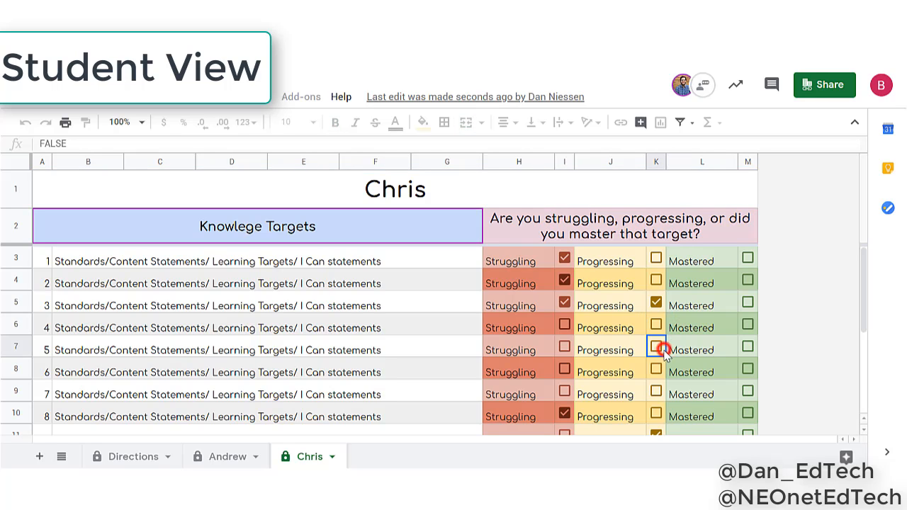
click(645, 372)
click(562, 371)
click(566, 326)
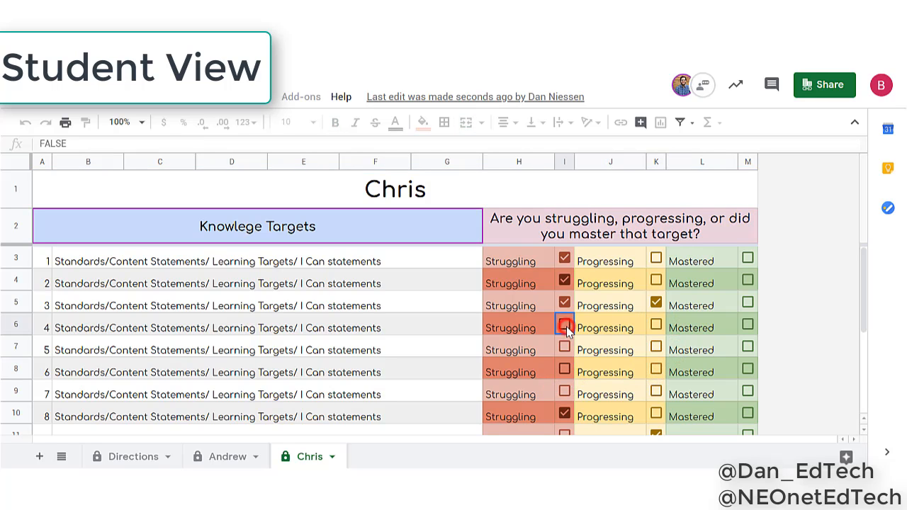
click(565, 348)
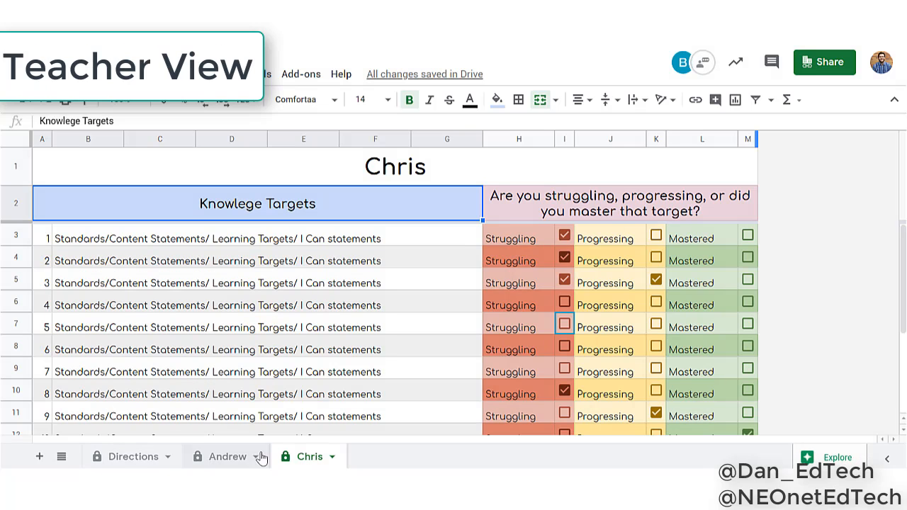
Hide the first and third students' sheets, and redisplay the second student's hidden sheet
click(255, 458)
click(255, 457)
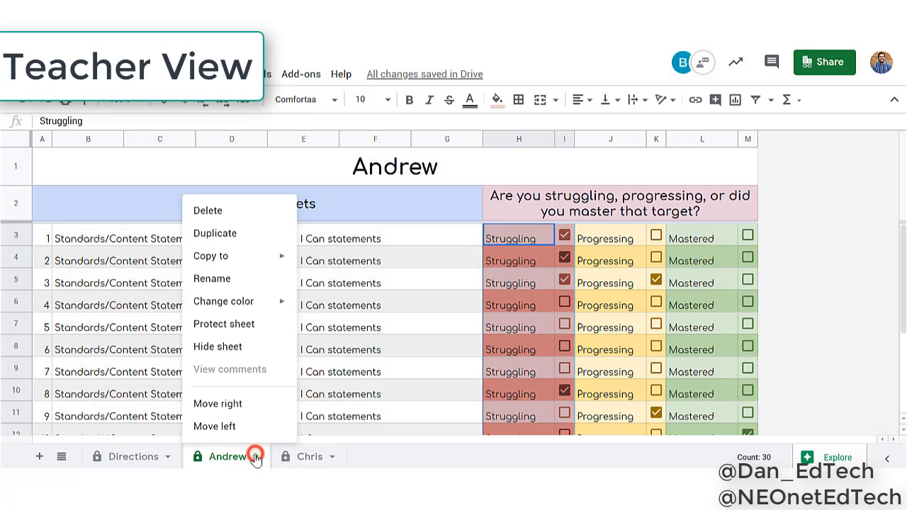
click(217, 346)
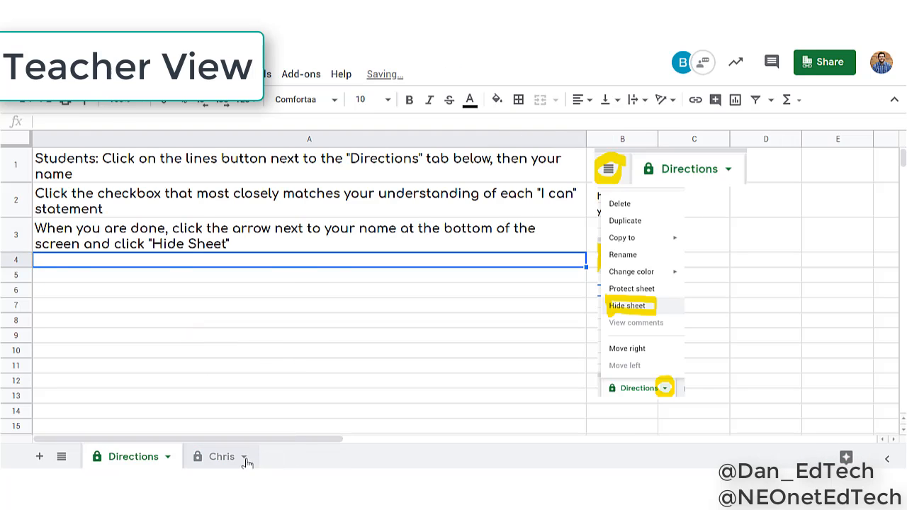
click(245, 459)
click(242, 458)
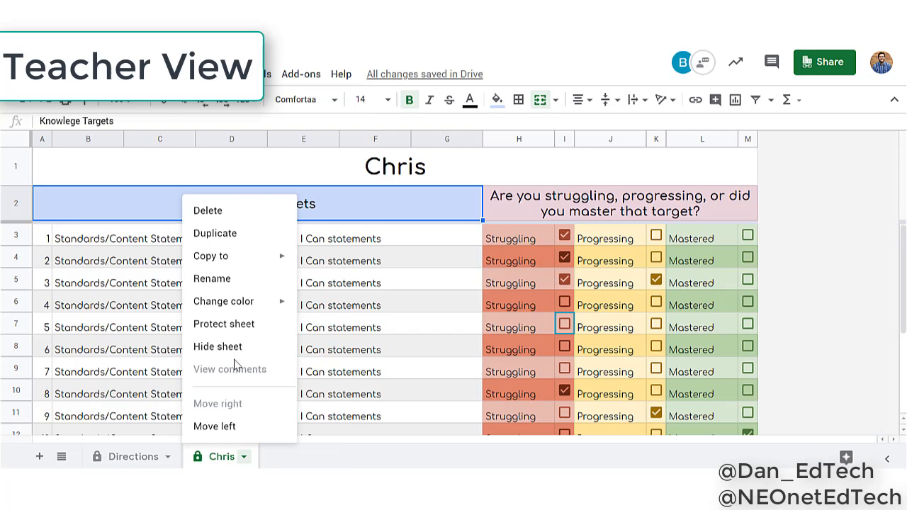
click(233, 345)
click(364, 348)
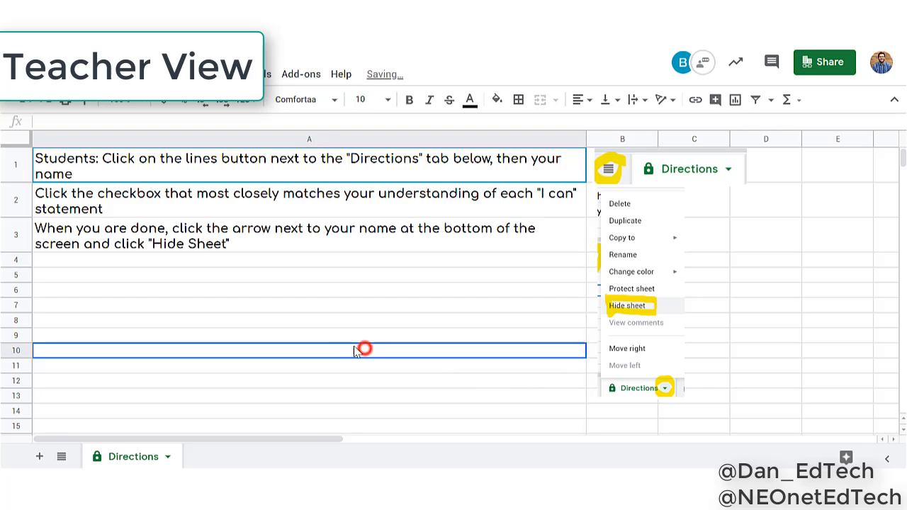
click(61, 457)
click(98, 407)
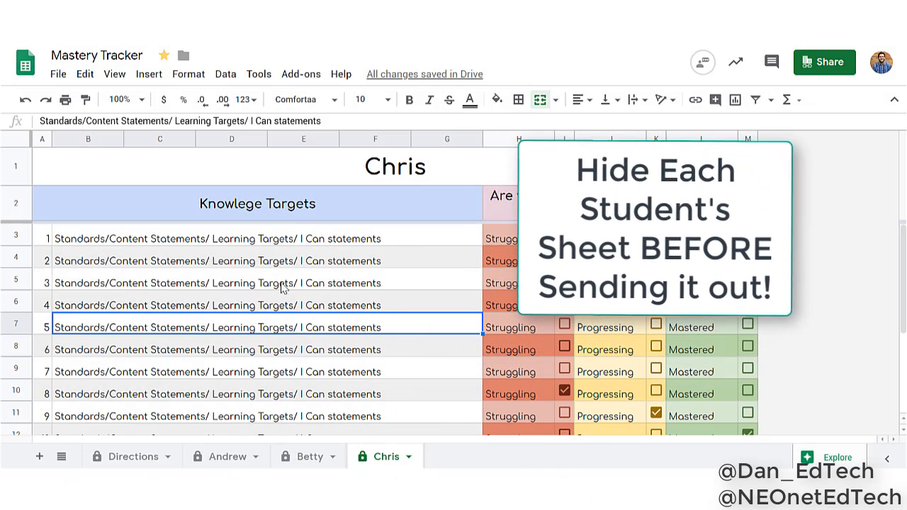
Hide all three students' sheets so that only the Directions sheet is shown in the workbook
click(256, 458)
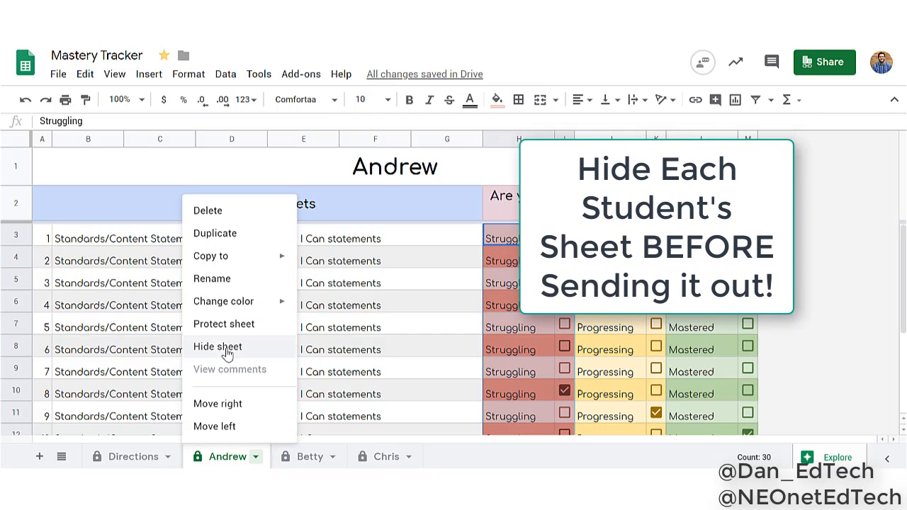
click(225, 348)
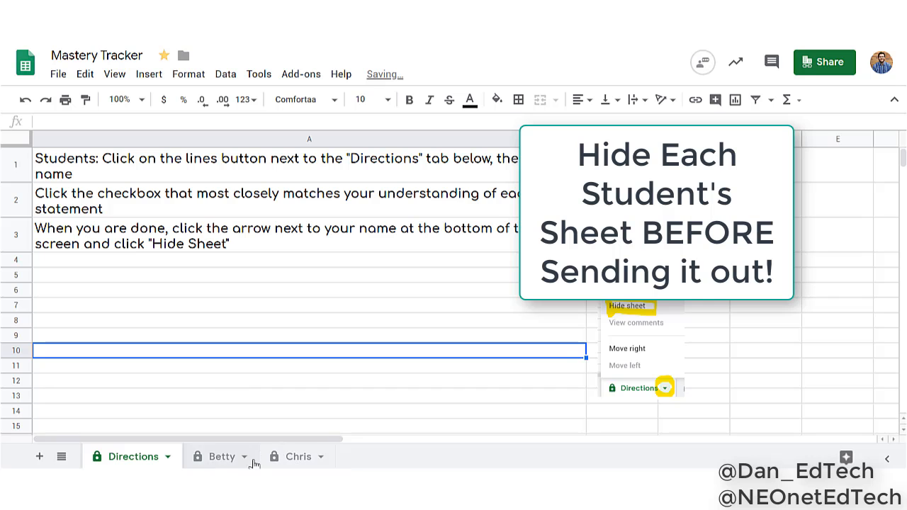
click(244, 457)
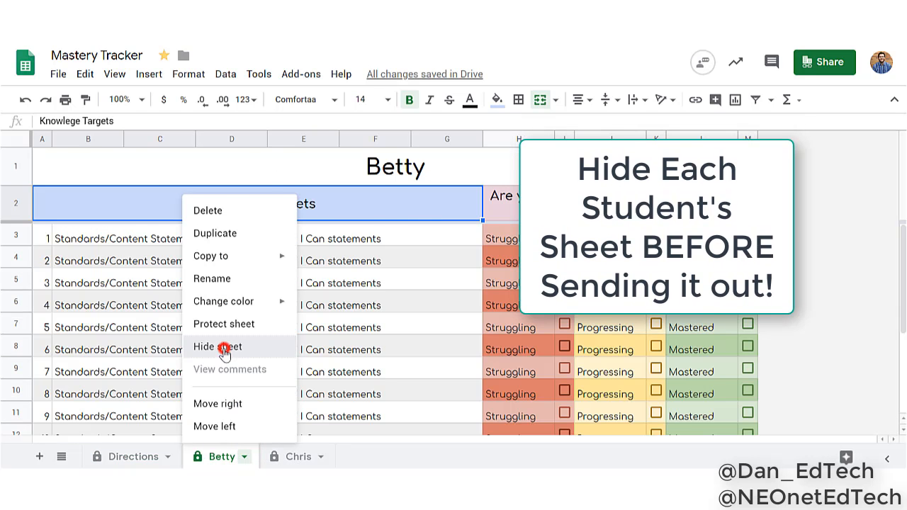
click(223, 349)
click(244, 457)
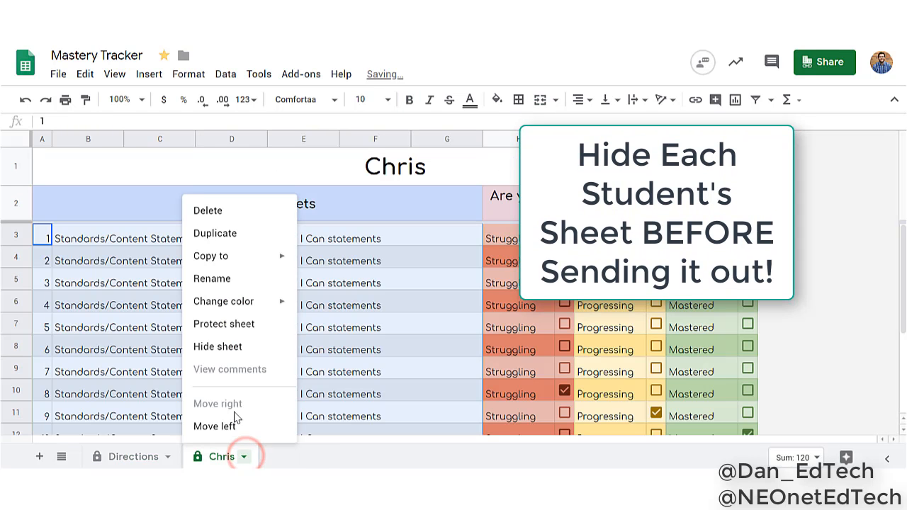
click(226, 346)
click(348, 310)
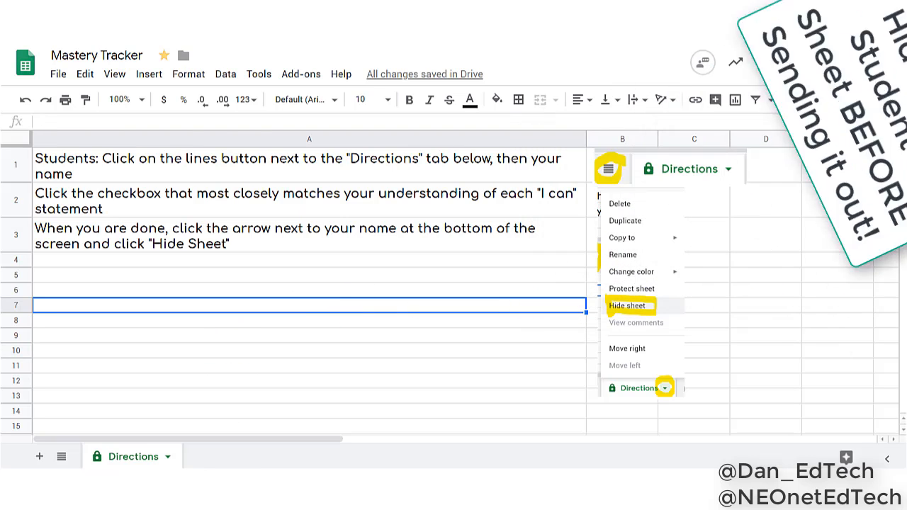
Copy the Mastery Tracker's shareable link that lets anyone at NEOnet edit, and close the sharing settings
click(822, 63)
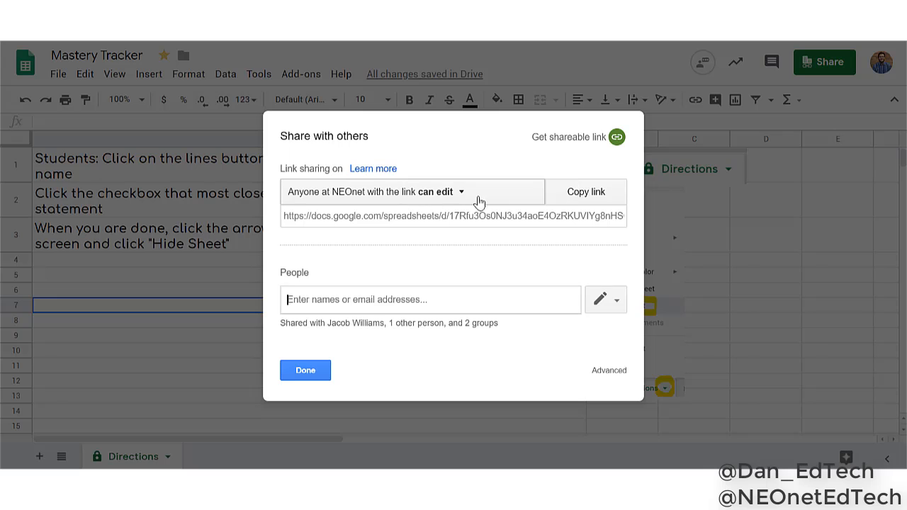
click(567, 195)
click(319, 368)
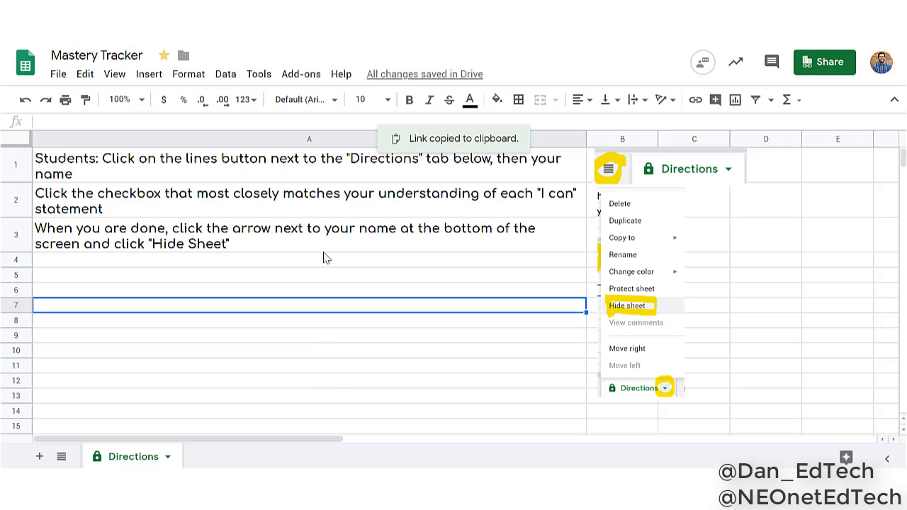
Switch to Google Classroom in a new browser tab and open the classwork page of History Class 1°
key(ctrl+t)
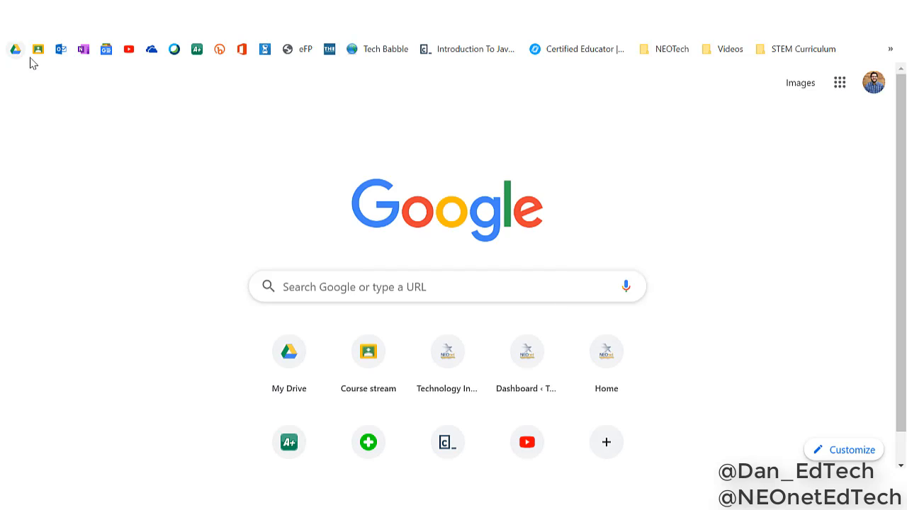
click(38, 52)
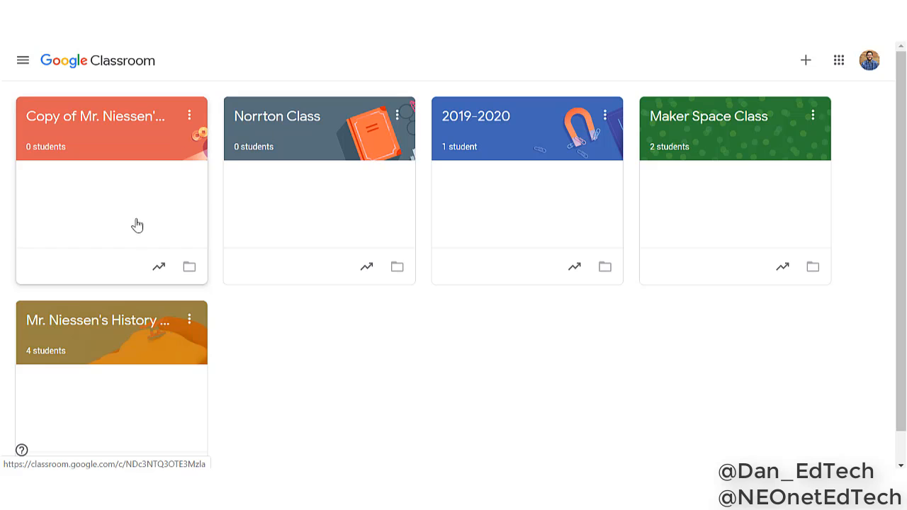
click(132, 324)
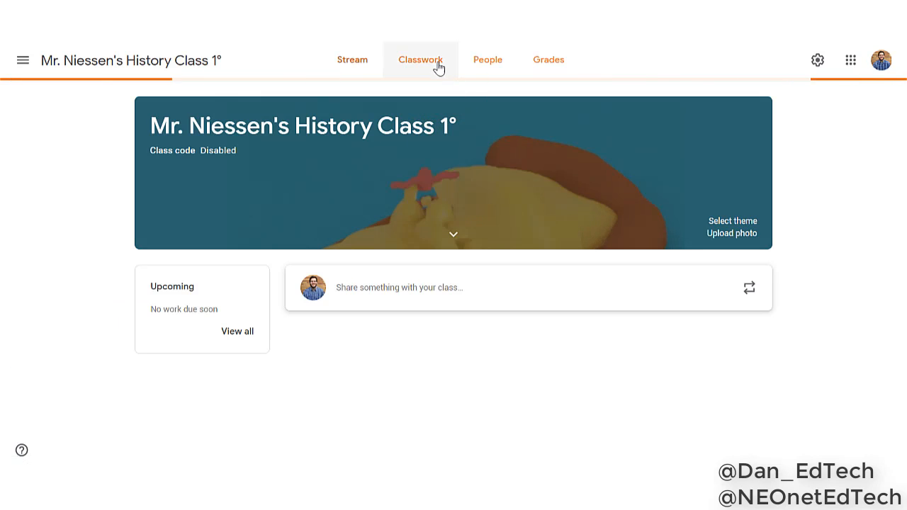
click(435, 64)
Create a classroom assignment titled Mastery Tracker and set its points to Ungraded
click(275, 119)
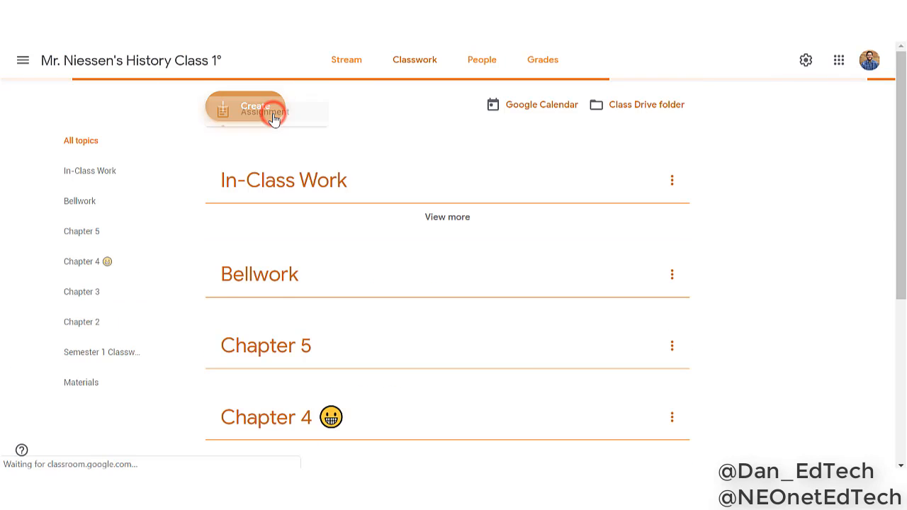
click(263, 141)
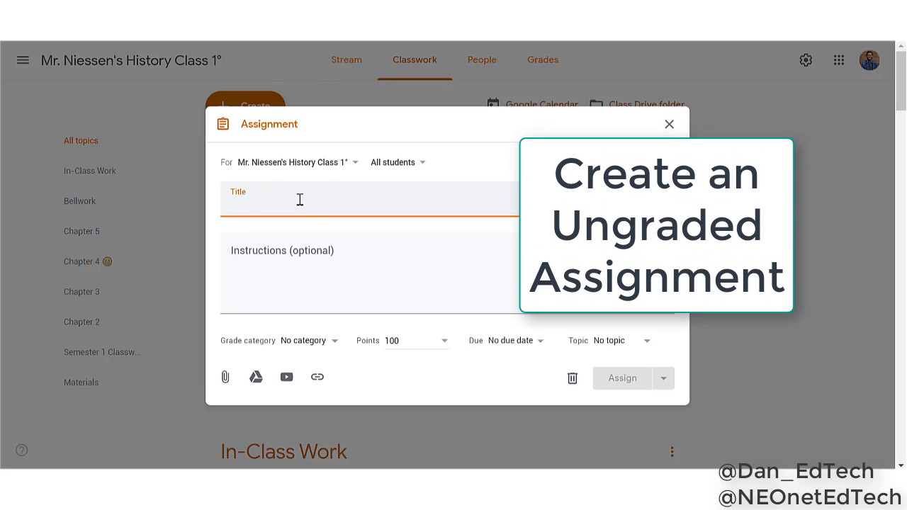
text(Mastery Tracker)
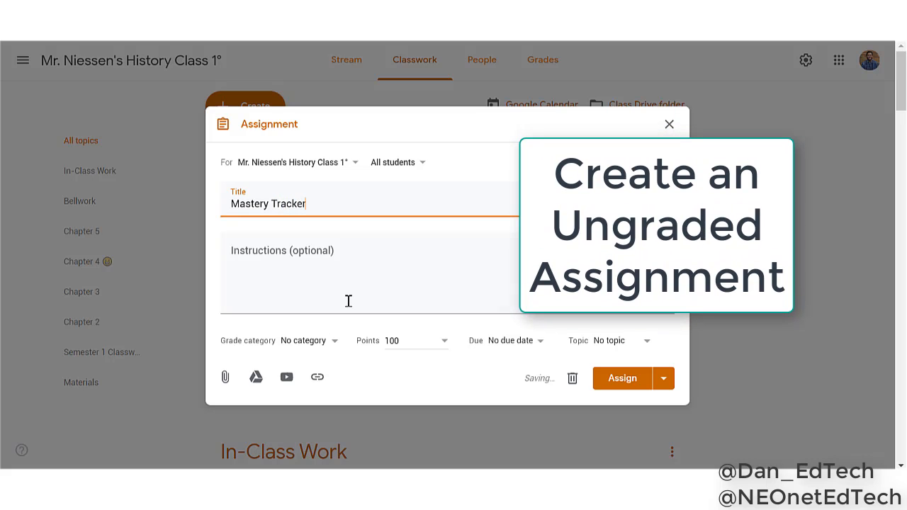
click(425, 343)
click(425, 366)
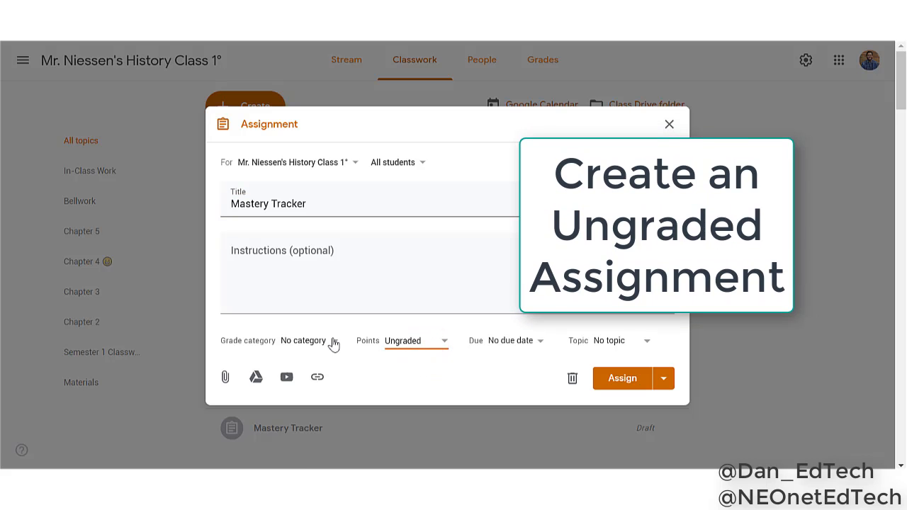
Attach the Mastery Tracker spreadsheet from Google Drive with students allowed to edit the file, and assign it to the class
click(255, 383)
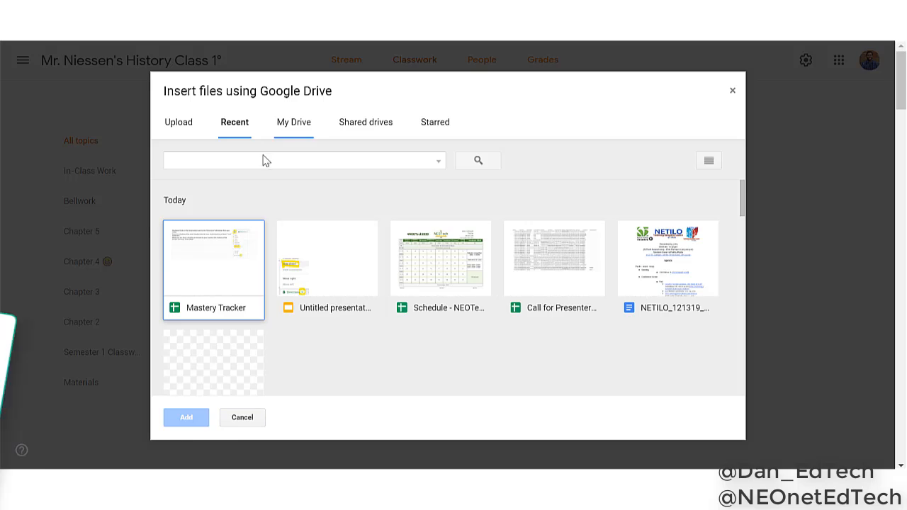
click(209, 260)
click(186, 417)
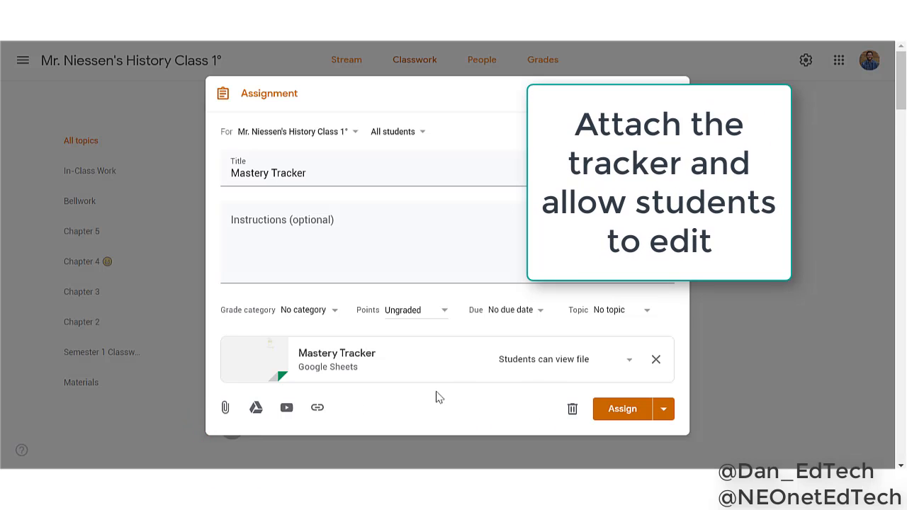
click(559, 363)
click(553, 383)
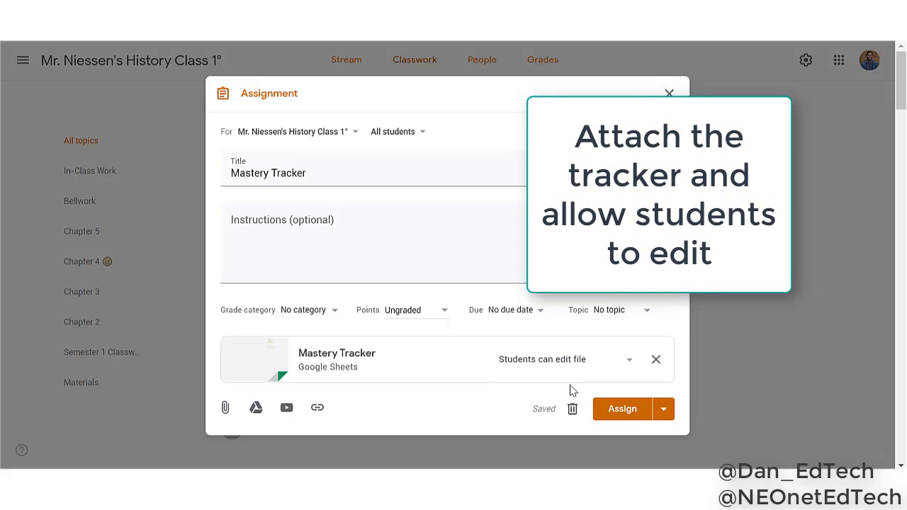
click(613, 413)
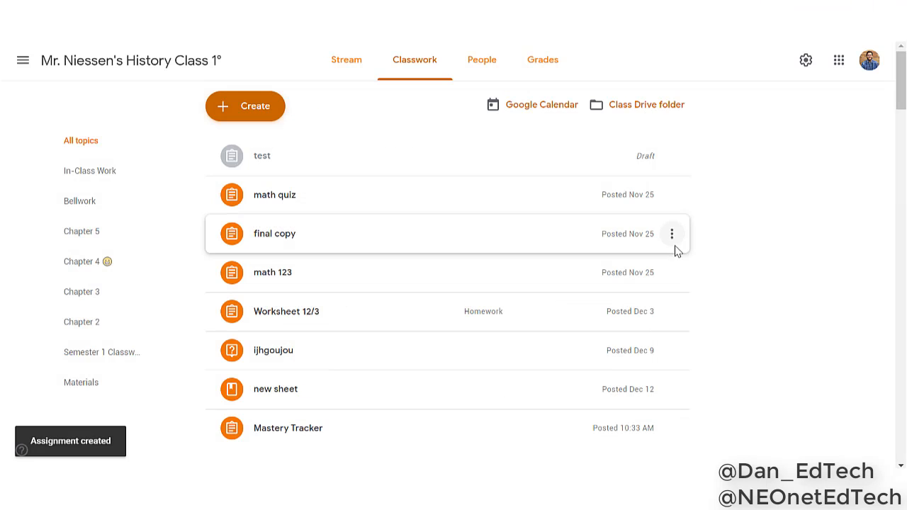
Switch to the first student's browser profile and open the classwork page of History Class 1° in Google Classroom
click(868, 44)
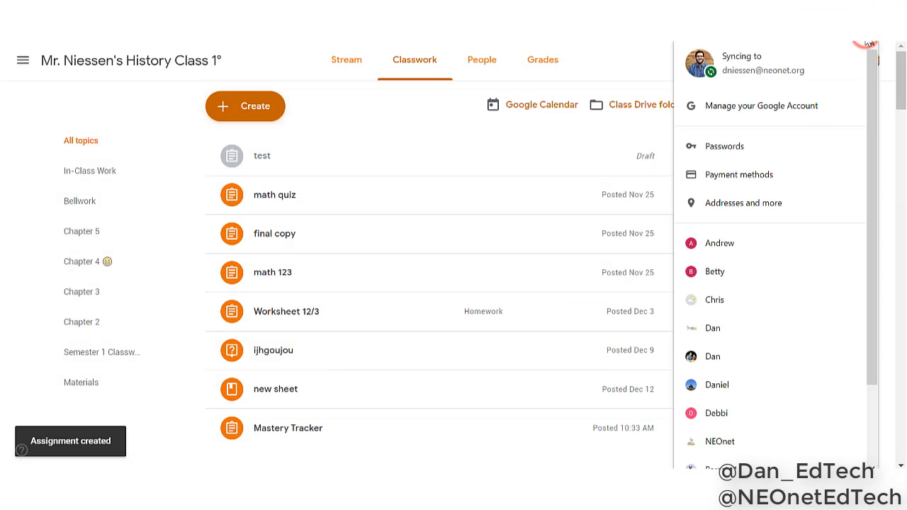
click(742, 245)
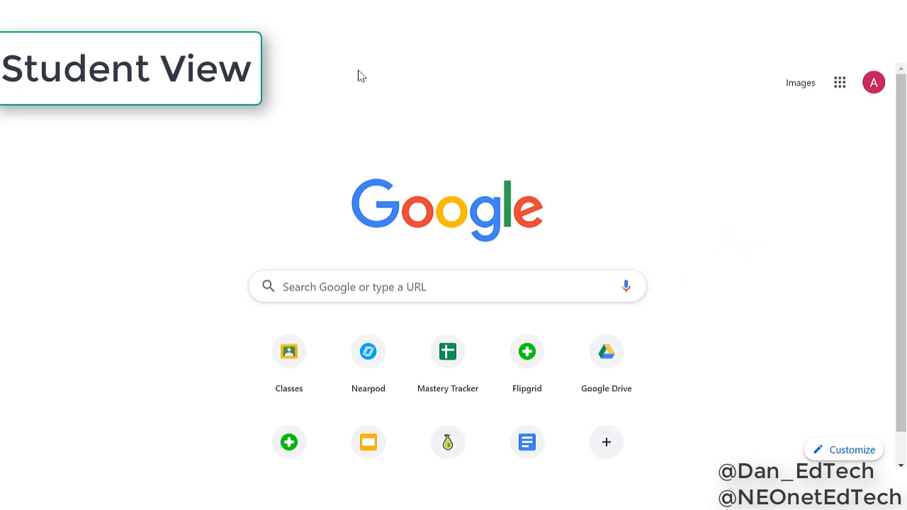
click(287, 351)
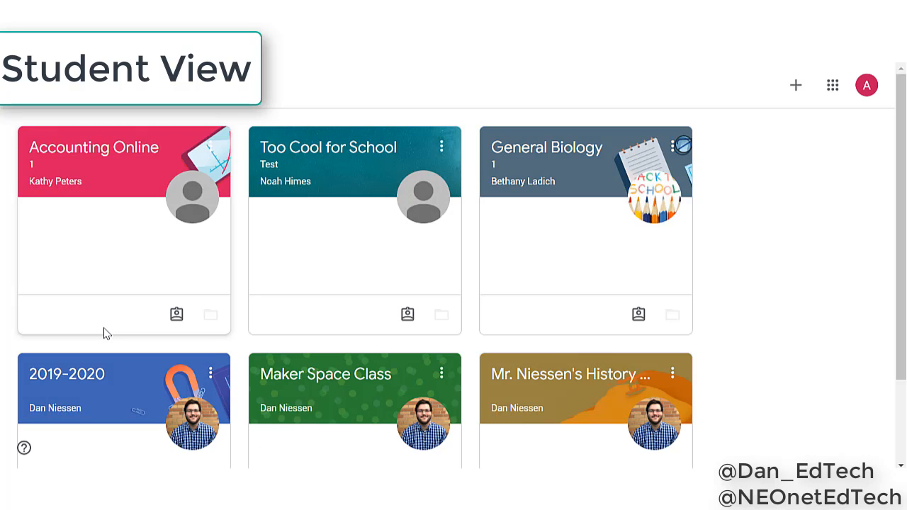
click(608, 391)
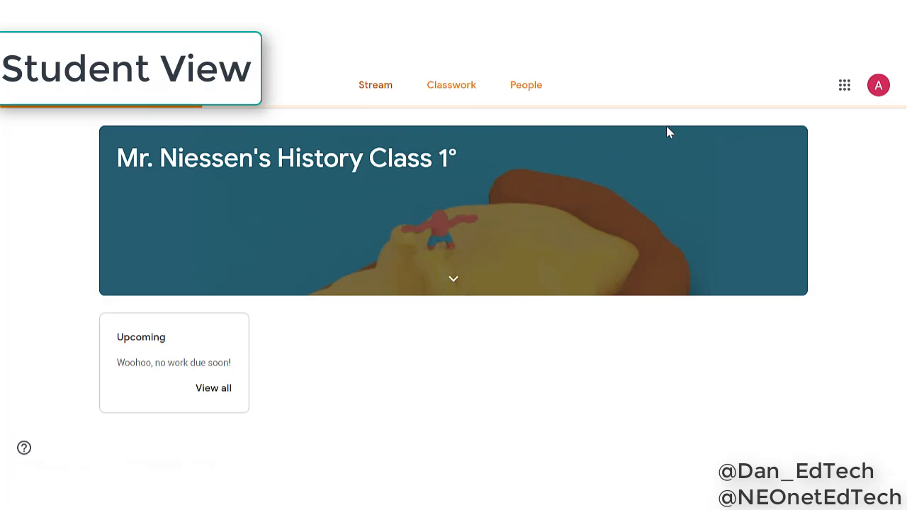
click(448, 89)
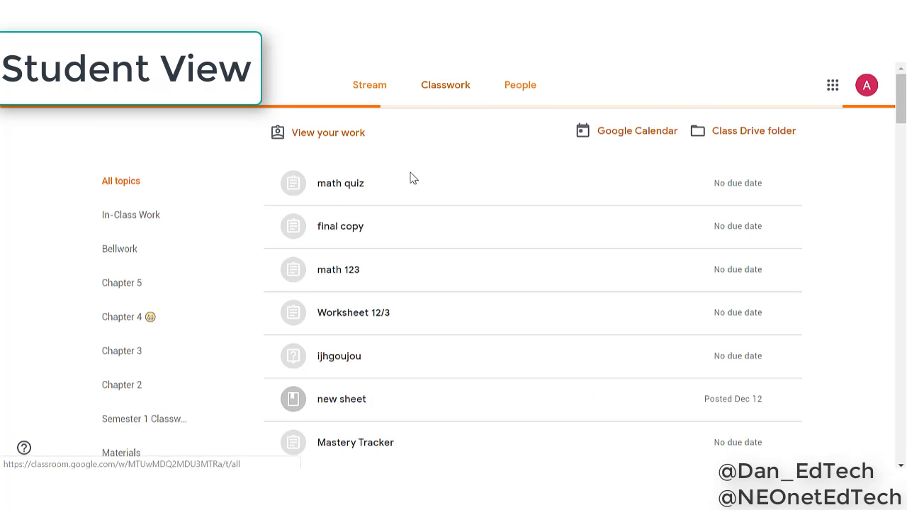
Open the spreadsheet attached to the Mastery Tracker assignment and display the first student's hidden sheet
scroll(270, 207, down, 2)
scroll(319, 255, down, 2)
click(391, 307)
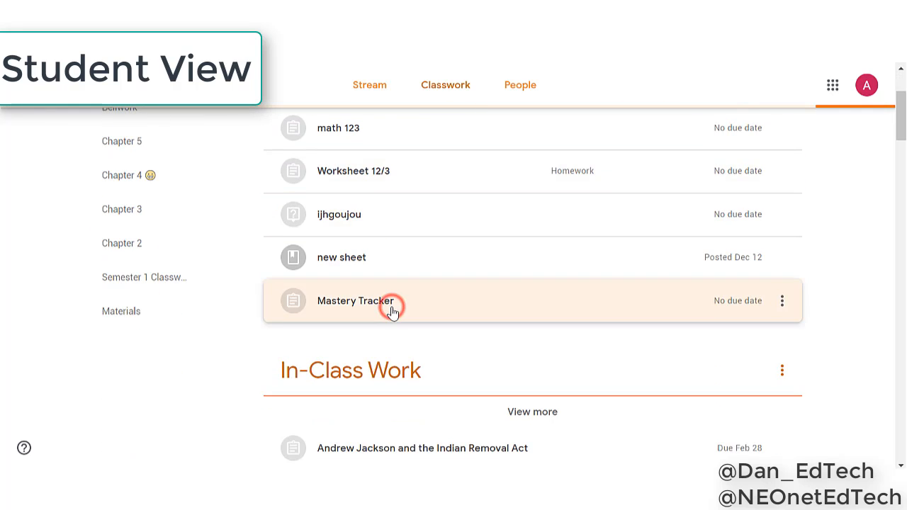
click(384, 326)
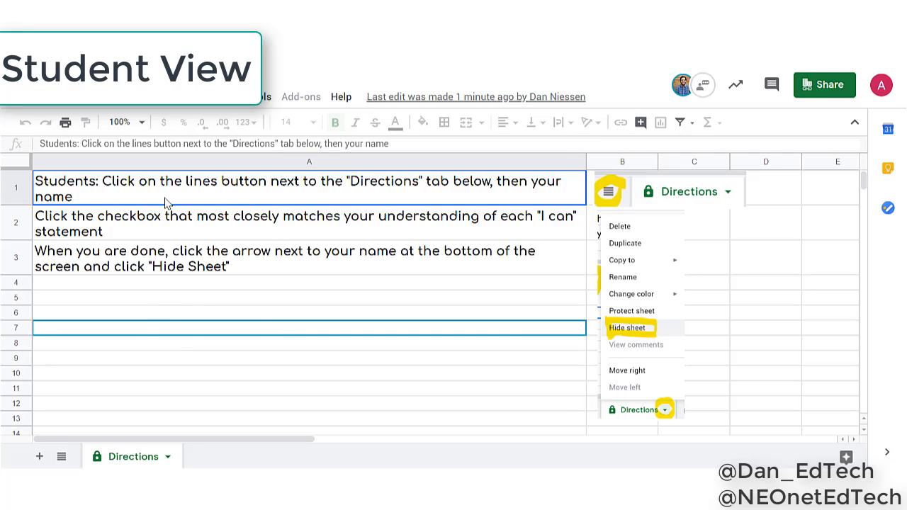
click(68, 458)
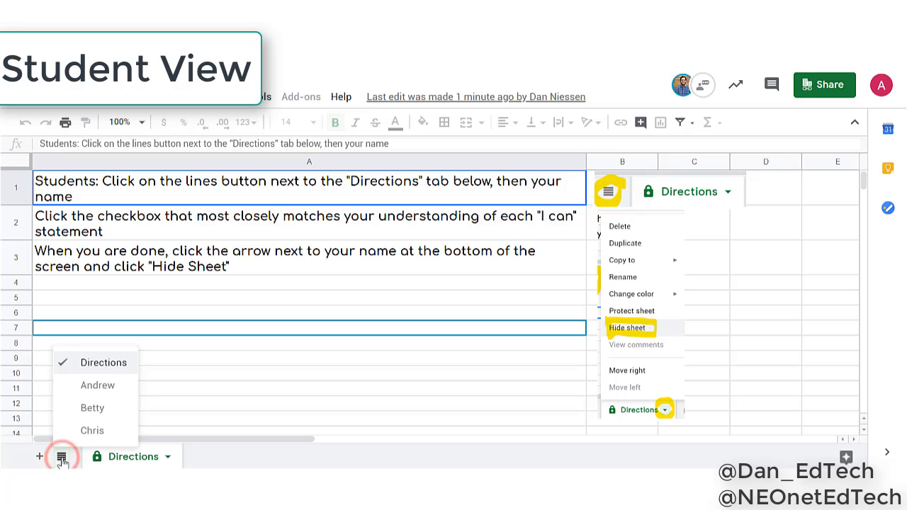
click(97, 389)
Check Mastered for targets 11 to 14 and Struggling for target 15 on the first student's sheet, and hide the sheet
scroll(681, 326, down, 3)
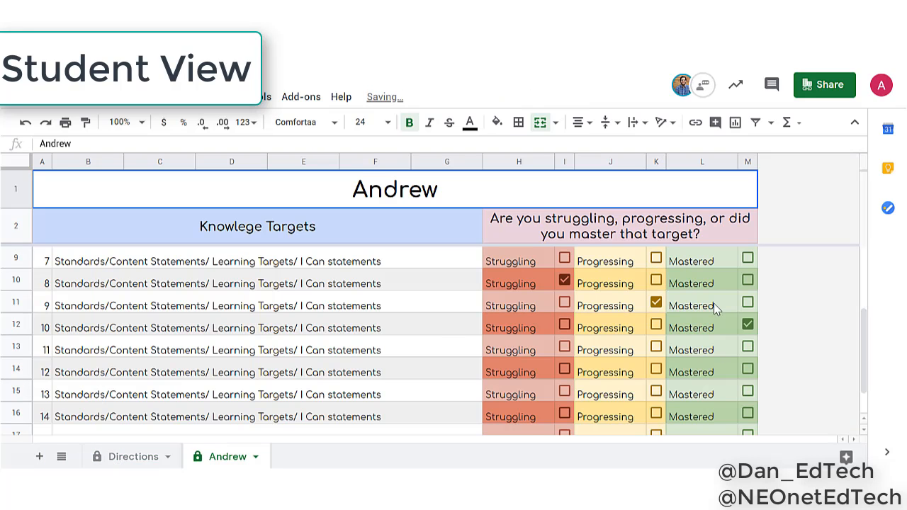
scroll(737, 361, up, 1)
click(749, 368)
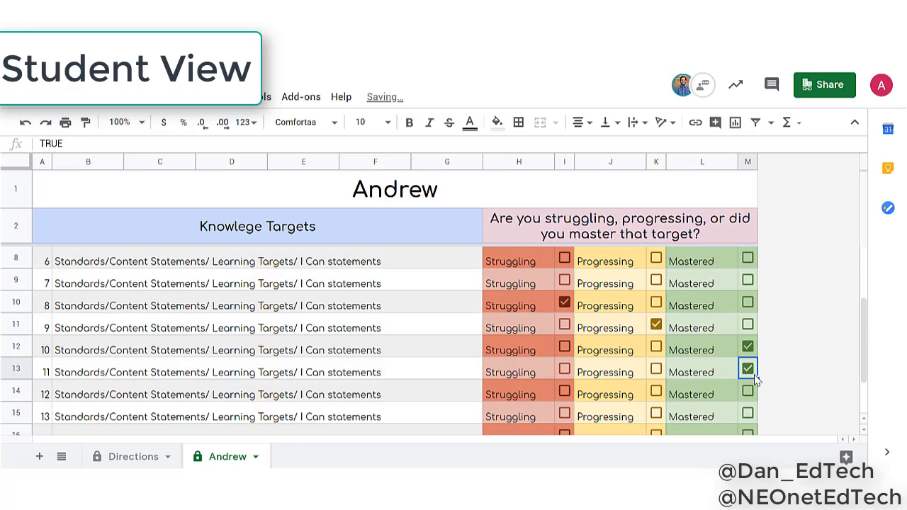
scroll(757, 340, down, 1)
click(749, 326)
click(748, 347)
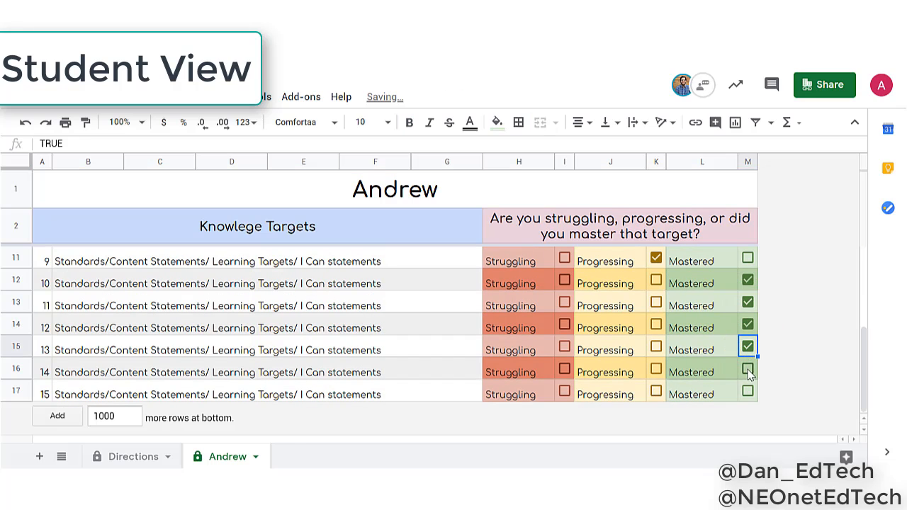
click(748, 369)
click(565, 392)
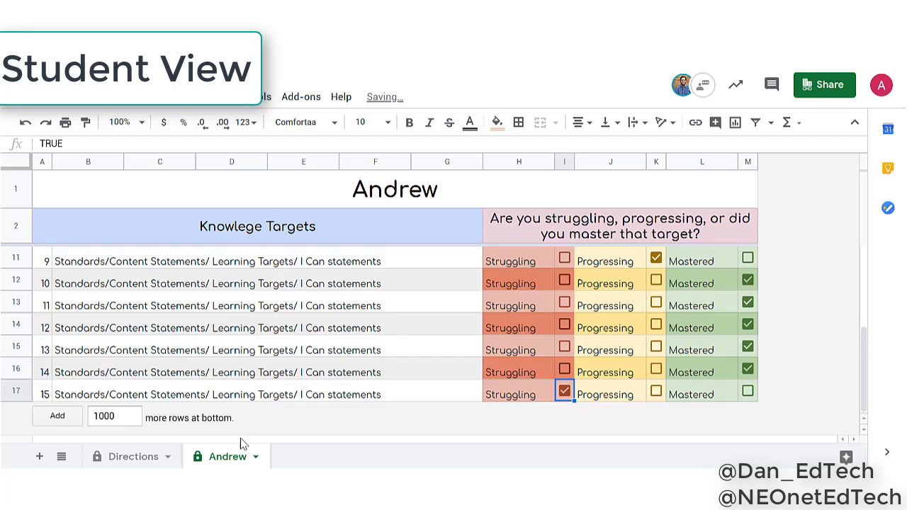
click(254, 457)
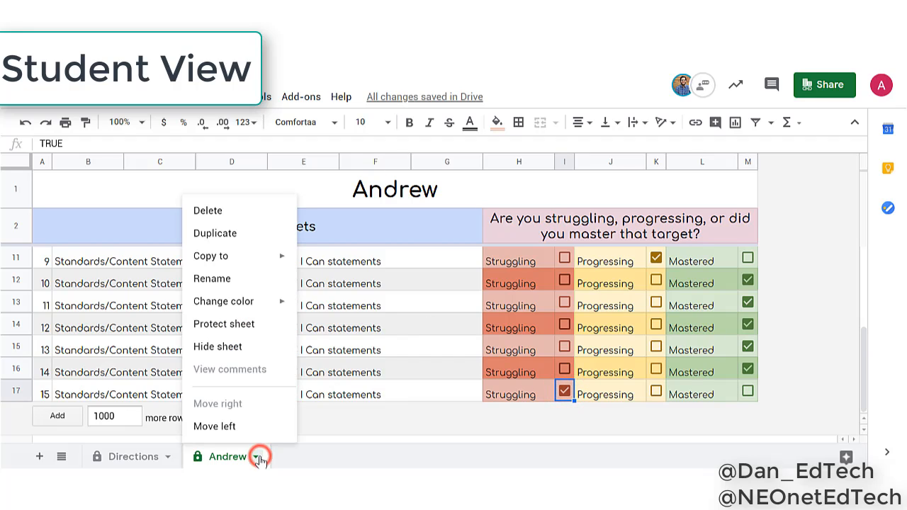
click(228, 347)
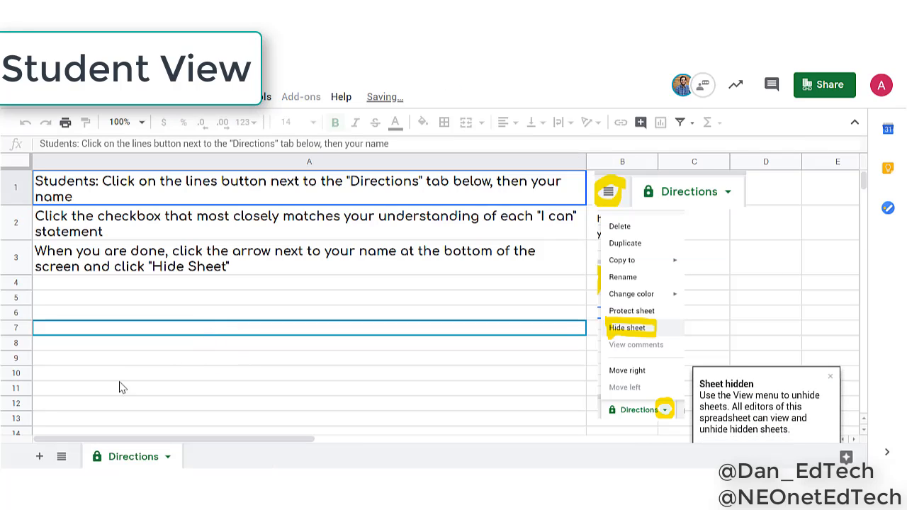
Try to open the second and third students' hidden sheets from the first student's account
click(61, 457)
click(88, 407)
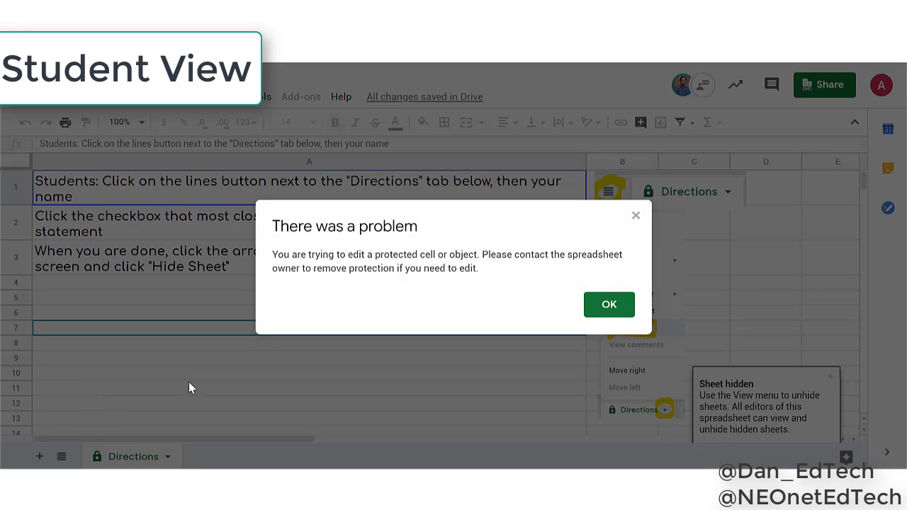
click(590, 304)
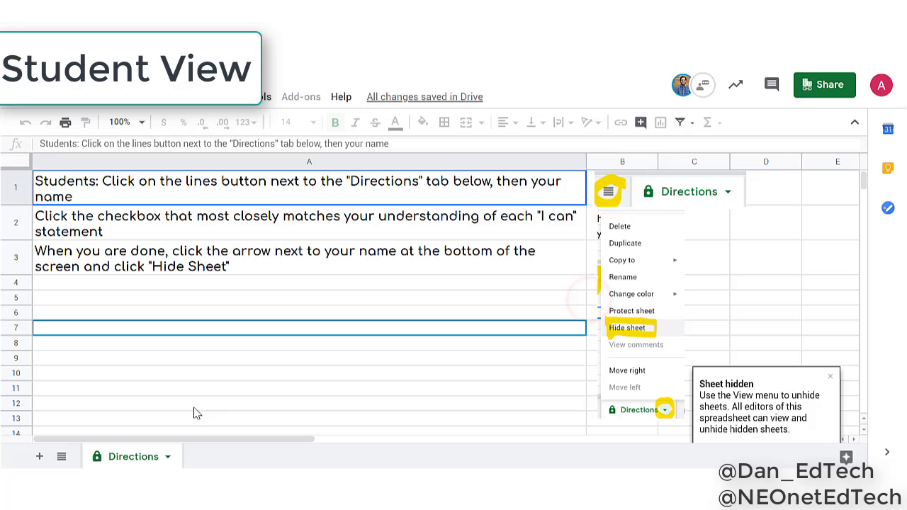
click(62, 457)
click(107, 432)
click(627, 312)
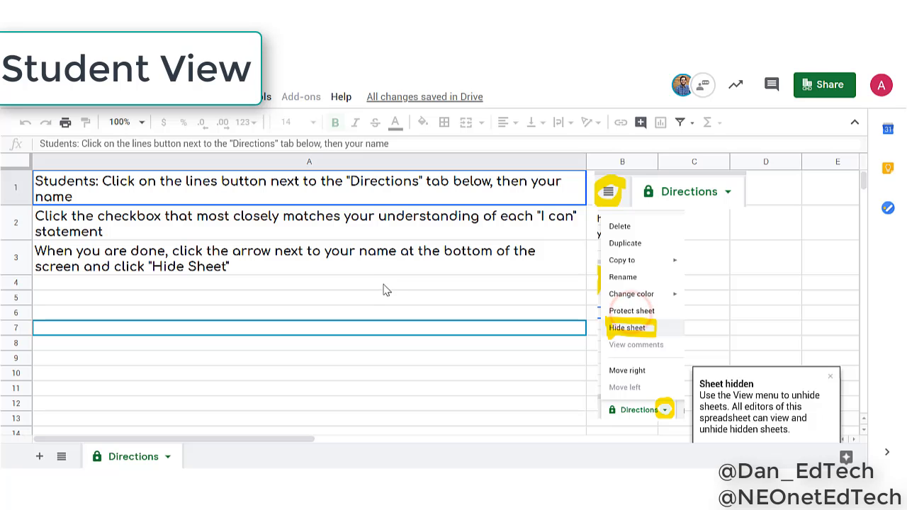